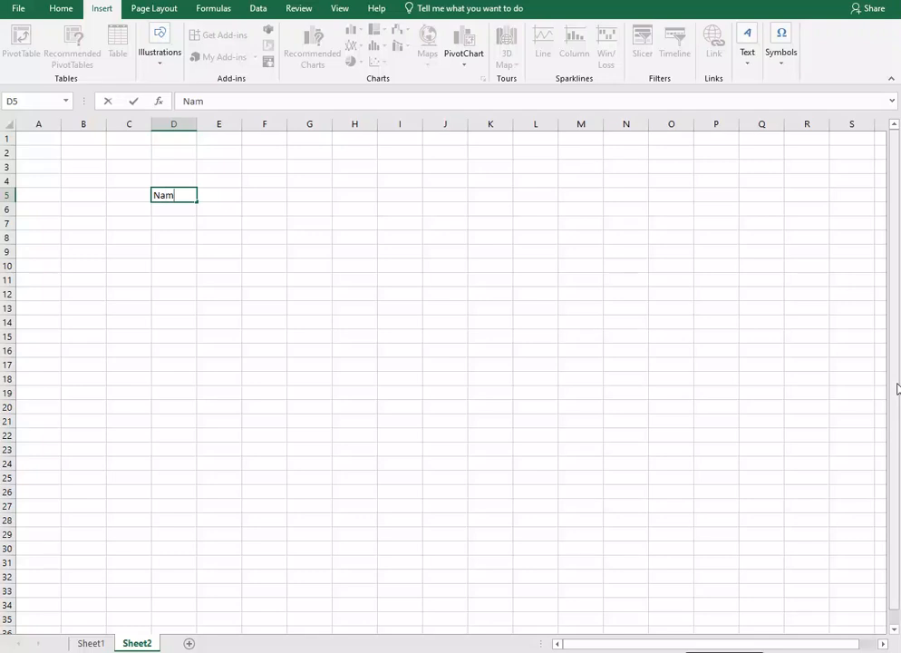
- Enter the column headings Name, Maths, phy and che across D5:G5
{"action": "key", "text": "Tab"}
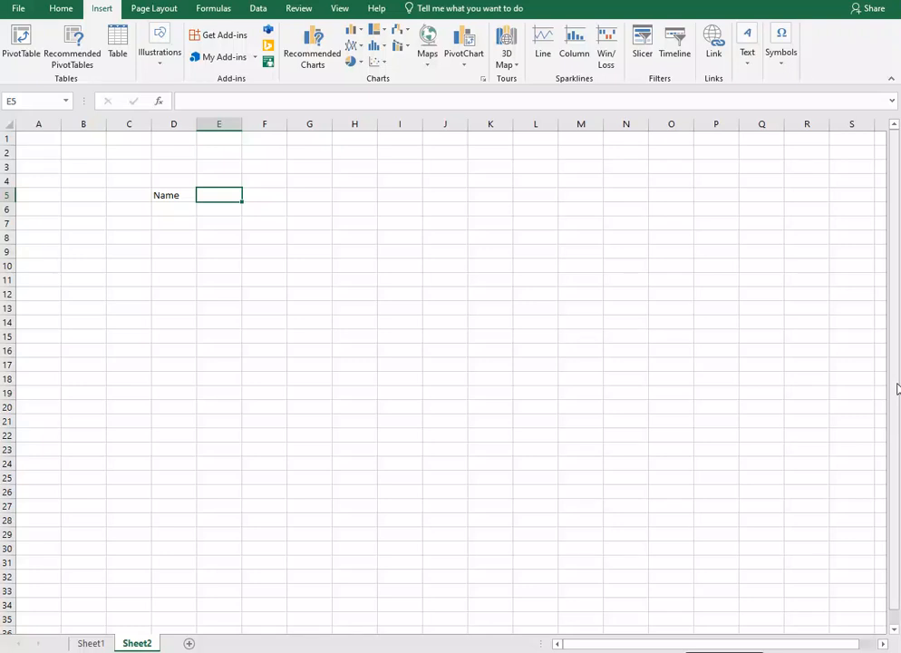
{"action": "type", "text": "Maths"}
{"action": "key", "text": "Tab"}
{"action": "type", "text": "phy"}
{"action": "key", "text": "Tab"}
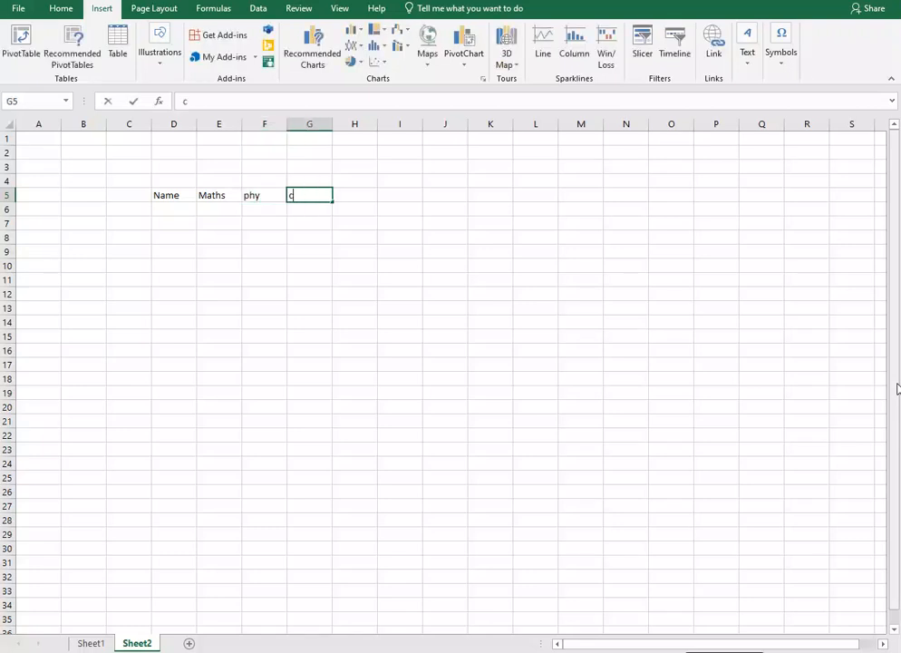
{"action": "type", "text": "che"}
{"action": "key", "text": "Return"}
- Enter the first four students' names down the Name column in D6:D9
{"action": "key", "text": "Left"}
{"action": "key", "text": "Left"}
{"action": "key", "text": "Left"}
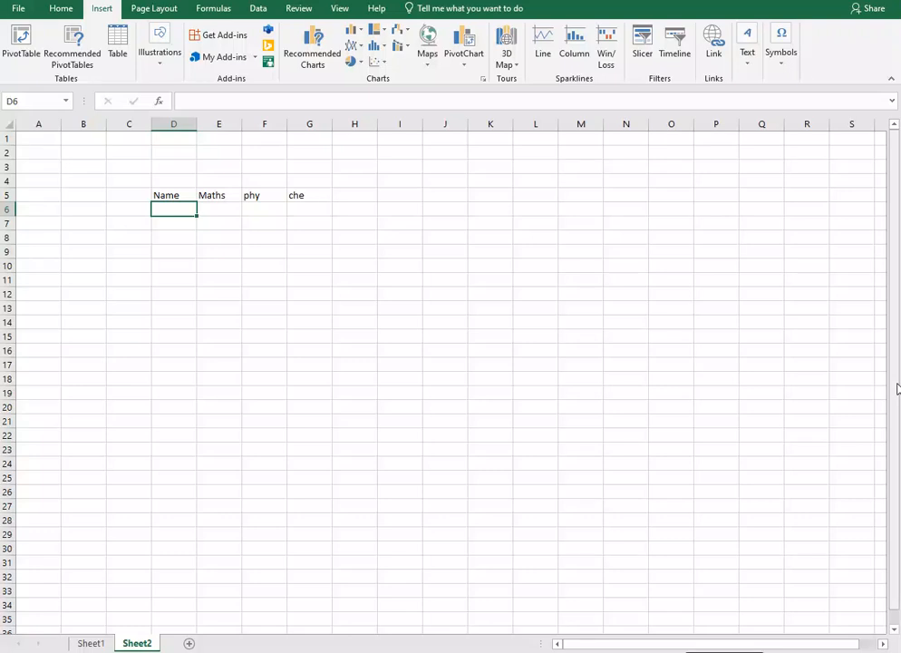
{"action": "type", "text": "Tanu"}
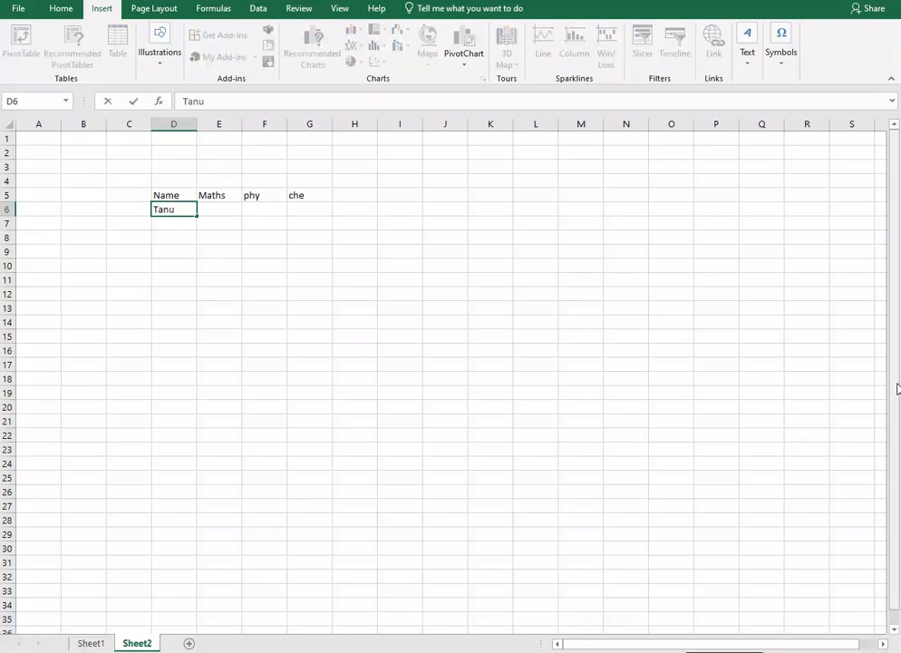
{"action": "key", "text": "Return"}
{"action": "type", "text": "r"}
{"action": "key", "text": "Return"}
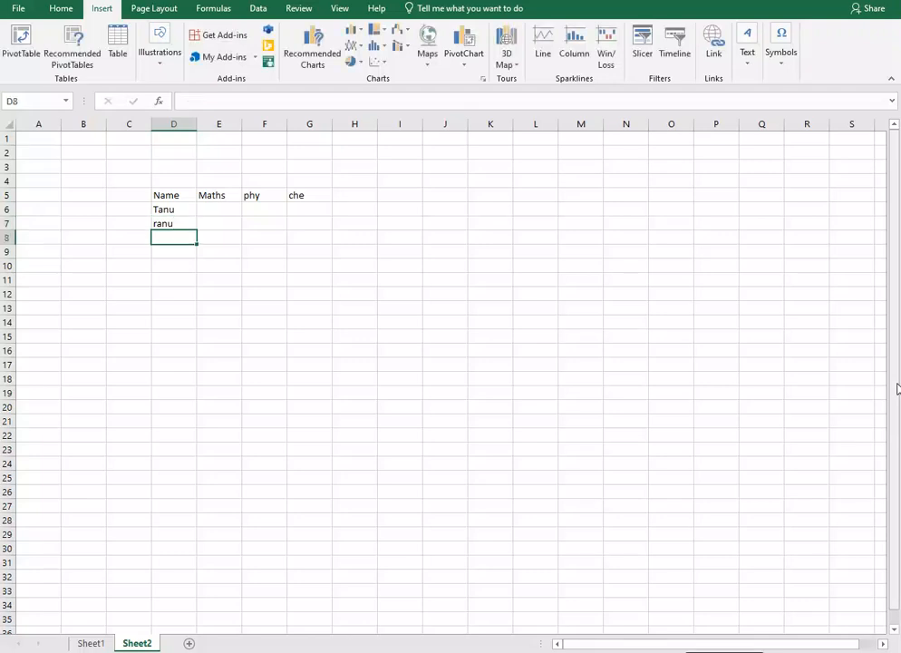
{"action": "type", "text": "Janu"}
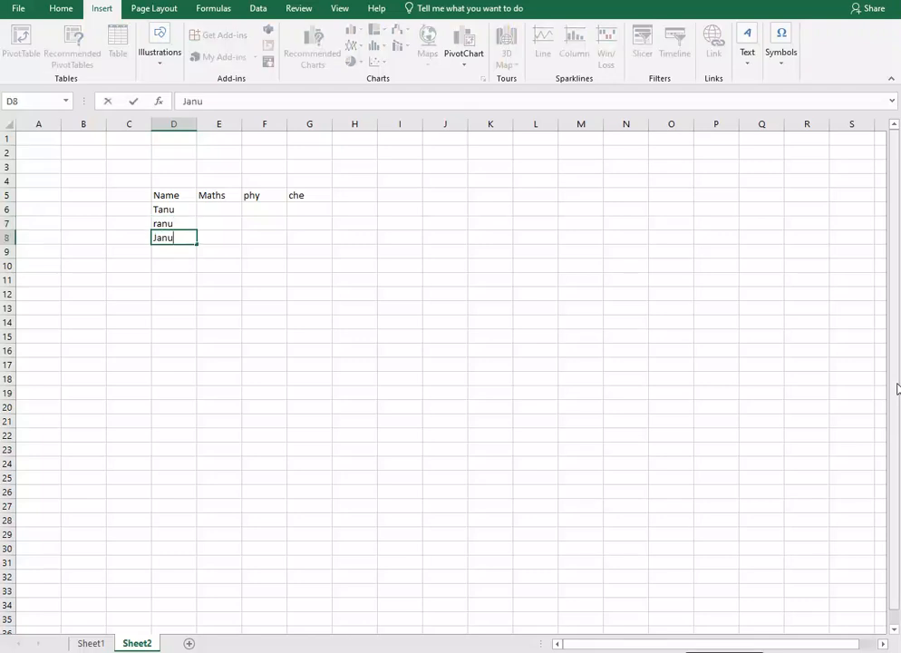
{"action": "key", "text": "Return"}
{"action": "type", "text": "Aditya"}
{"action": "key", "text": "Return"}
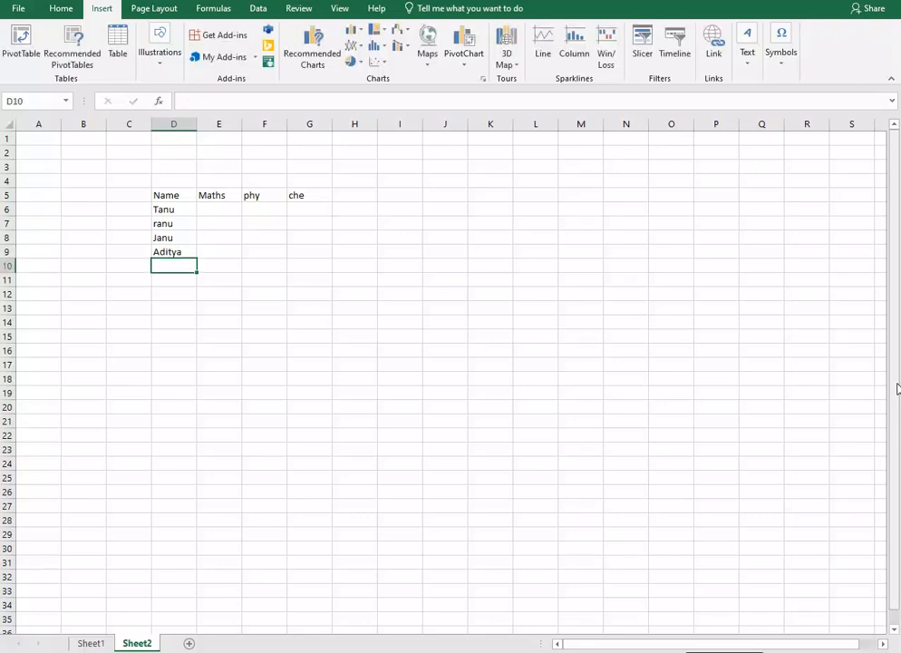
- Add four more students' names to the Name column in D10:D13
{"action": "type", "text": "Harsh"}
{"action": "key", "text": "Return"}
{"action": "type", "text": "Hemngi"}
{"action": "key", "text": "Return"}
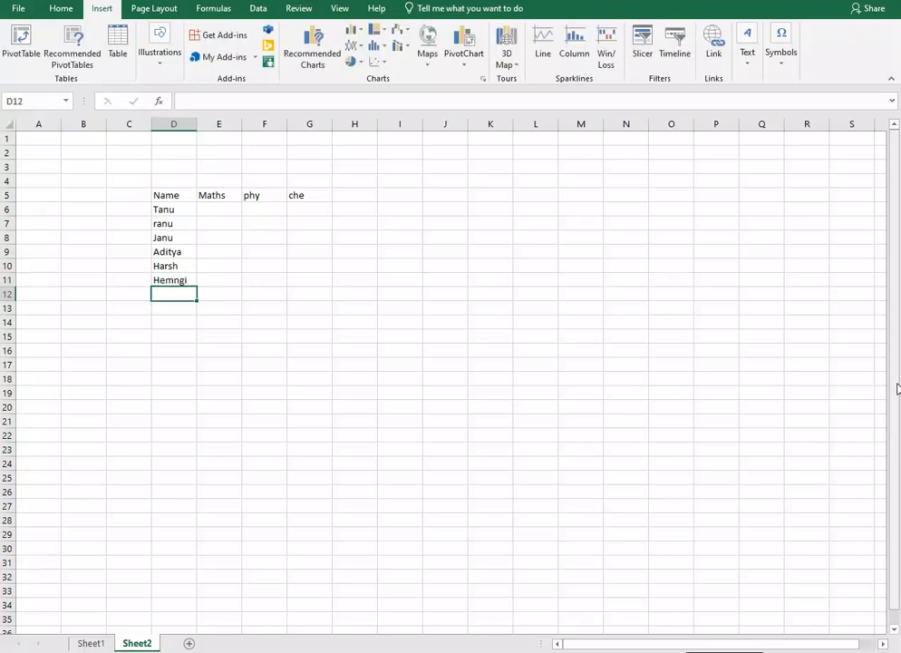
{"action": "type", "text": "Shrava"}
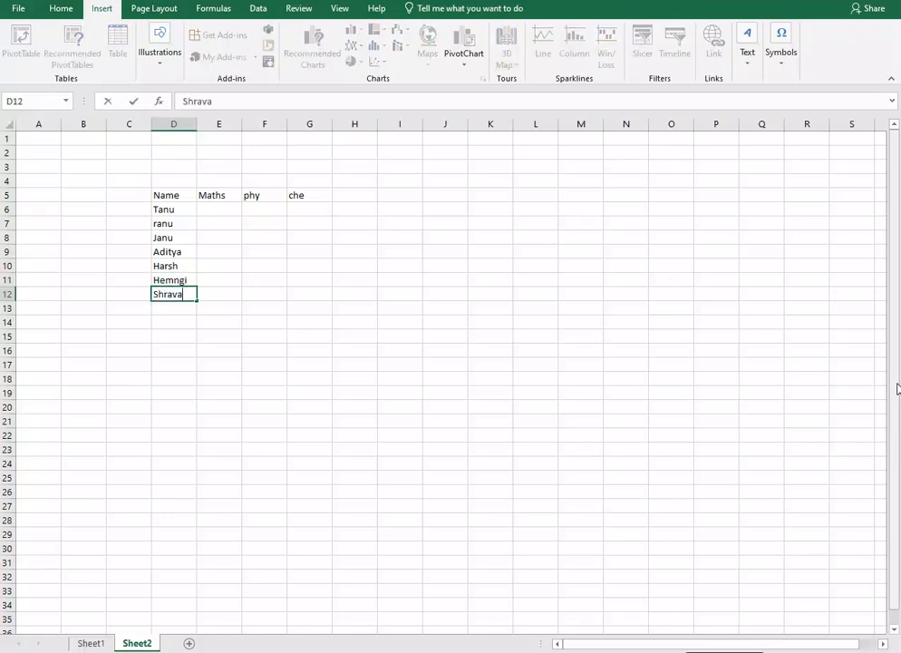
{"action": "key", "text": "Return"}
{"action": "type", "text": "Kunna"}
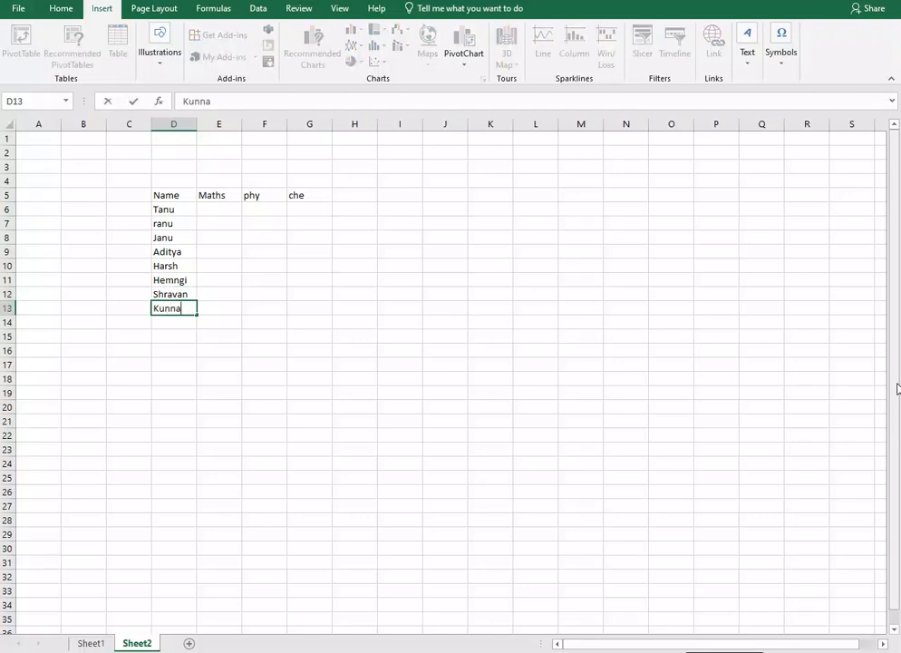
{"action": "type", "text": "l"}
{"action": "key", "text": "Return"}
{"action": "key", "text": "Down"}
{"action": "key", "text": "Down"}
{"action": "key", "text": "Down"}
{"action": "key", "text": "Down"}
{"action": "key", "text": "Down"}
{"action": "key", "text": "Down"}
{"action": "key", "text": "Down"}
{"action": "key", "text": "Down"}
{"action": "key", "text": "Down"}
{"action": "key", "text": "Down"}
{"action": "key", "text": "Down"}
{"action": "key", "text": "Down"}
{"action": "key", "text": "Down"}
{"action": "key", "text": "Down"}
{"action": "key", "text": "Down"}
{"action": "key", "text": "Down"}
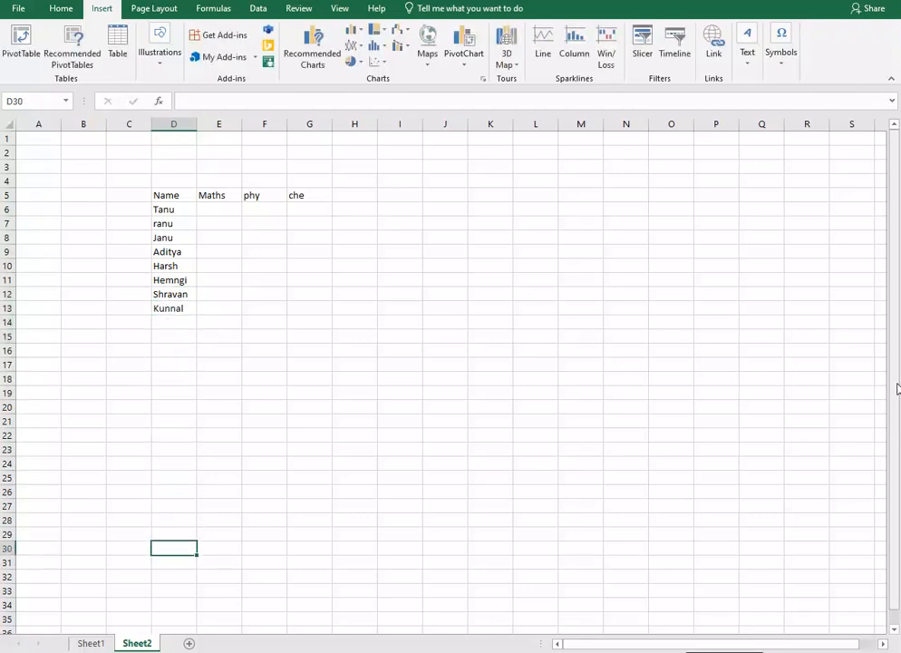
{"action": "key", "text": "Up"}
{"action": "key", "text": "Up"}
{"action": "key", "text": "Up"}
{"action": "key", "text": "Up"}
{"action": "key", "text": "Up"}
{"action": "key", "text": "Up"}
{"action": "key", "text": "Up"}
{"action": "key", "text": "Up"}
{"action": "key", "text": "Up"}
{"action": "key", "text": "Up"}
{"action": "key", "text": "Up"}
{"action": "key", "text": "Up"}
{"action": "key", "text": "Up"}
{"action": "key", "text": "Up"}
{"action": "key", "text": "Up"}
{"action": "key", "text": "Up"}
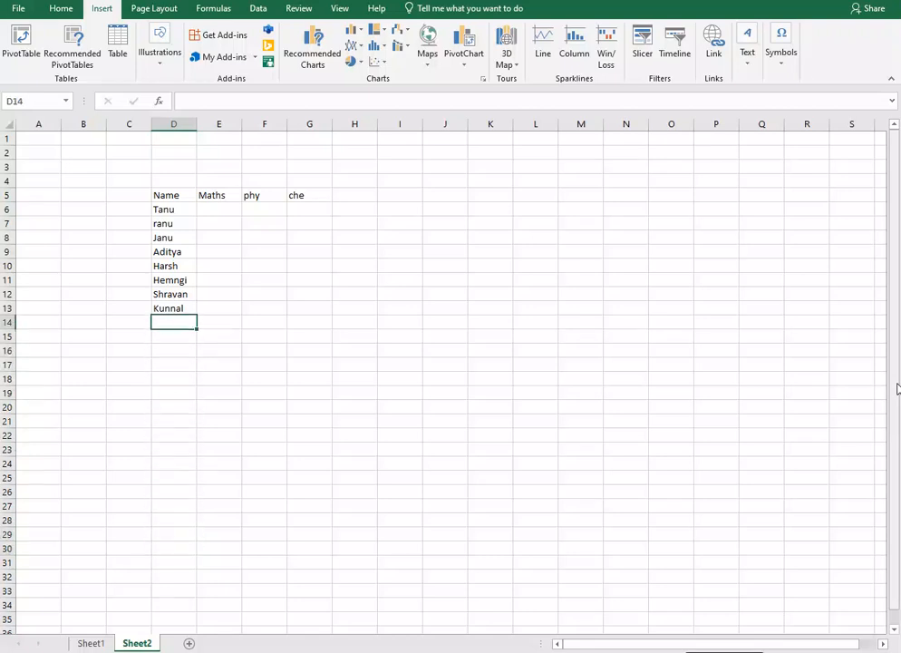
- Enter the ninth student's name in D14 to finish the Name column
{"action": "type", "text": "VEdant"}
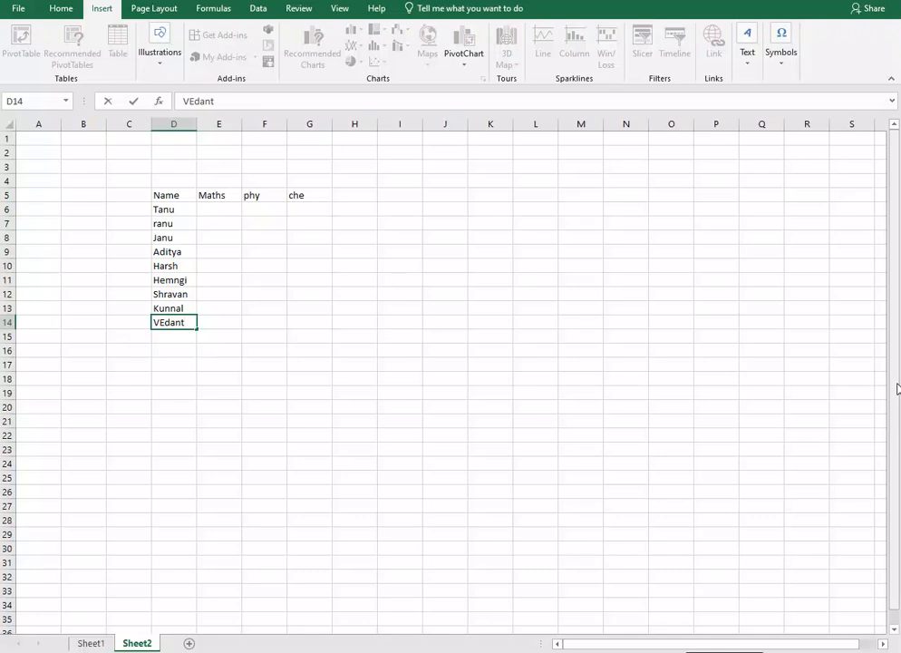
{"action": "key", "text": "Return"}
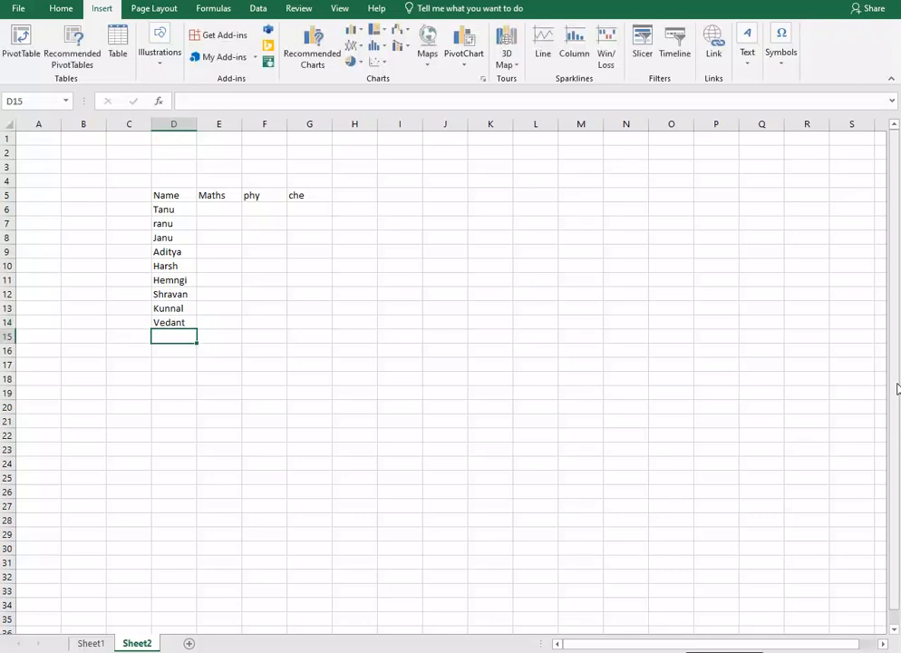
- Enter the first student's marks in row 6: Maths 57, phy 98 and che 36
{"action": "key", "text": "Right"}
{"action": "key", "text": "Up"}
{"action": "key", "text": "Up"}
{"action": "key", "text": "Up"}
{"action": "key", "text": "Up"}
{"action": "key", "text": "Up"}
{"action": "key", "text": "Up"}
{"action": "key", "text": "Up"}
{"action": "key", "text": "Up"}
{"action": "key", "text": "Up"}
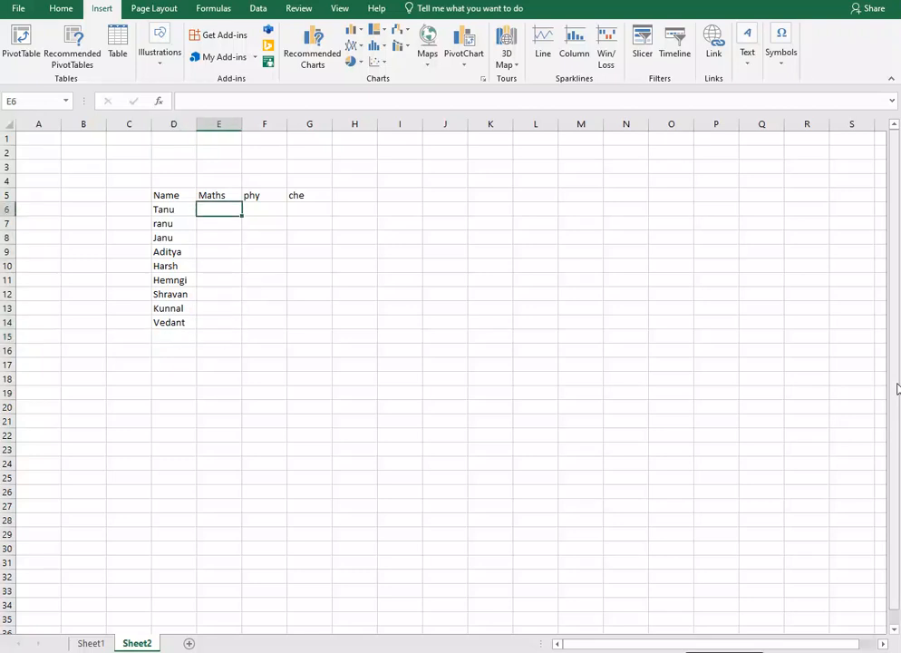
{"action": "type", "text": "57"}
{"action": "key", "text": "Tab"}
{"action": "type", "text": "98"}
{"action": "key", "text": "Tab"}
{"action": "type", "text": "2"}
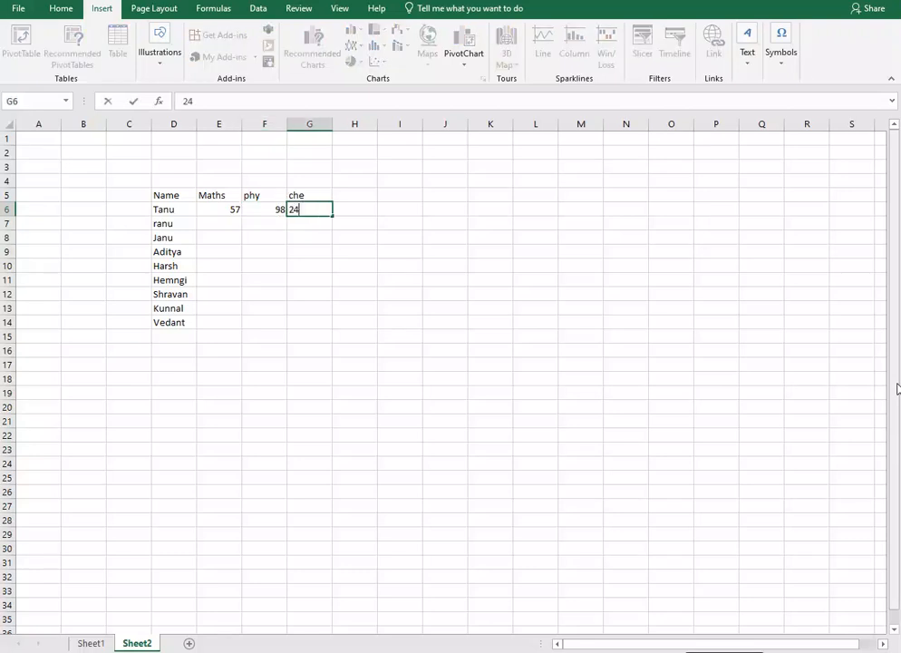
{"action": "key", "text": "Return"}
{"action": "key", "text": "Up"}
{"action": "type", "text": "36"}
{"action": "key", "text": "Left"}
- Enter the second student's marks in row 7: Maths 95, phy 56 and che 78
{"action": "key", "text": "Left"}
{"action": "key", "text": "Down"}
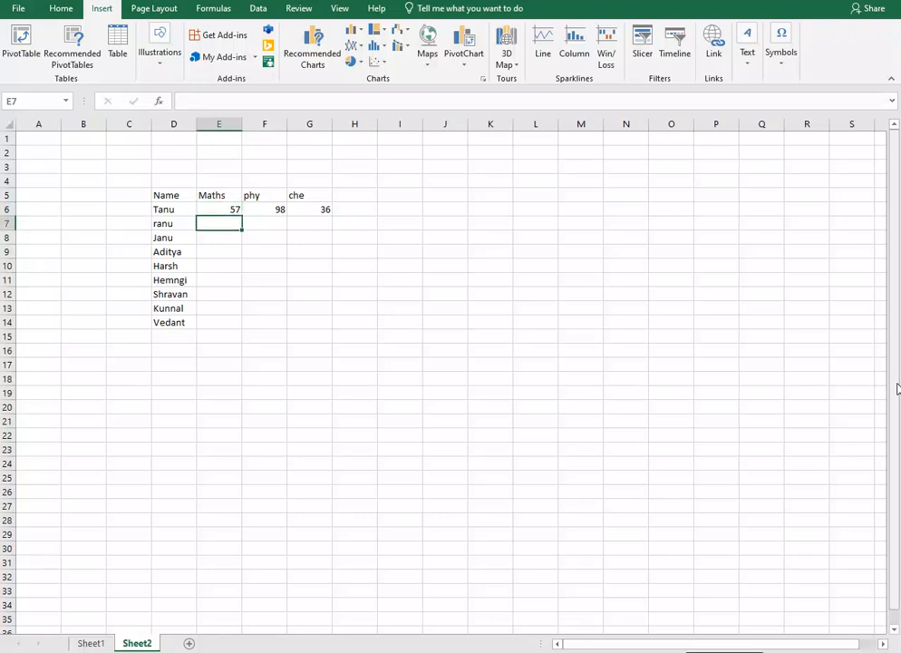
{"action": "type", "text": "95"}
{"action": "key", "text": "Tab"}
{"action": "type", "text": "23"}
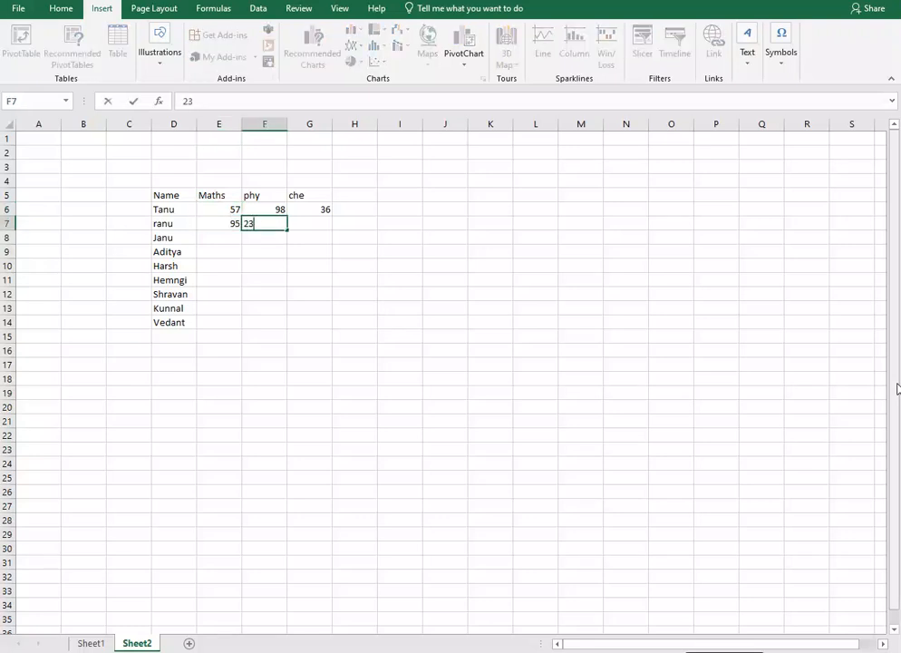
{"action": "type", "text": "56"}
{"action": "key", "text": "Tab"}
{"action": "type", "text": "7"}
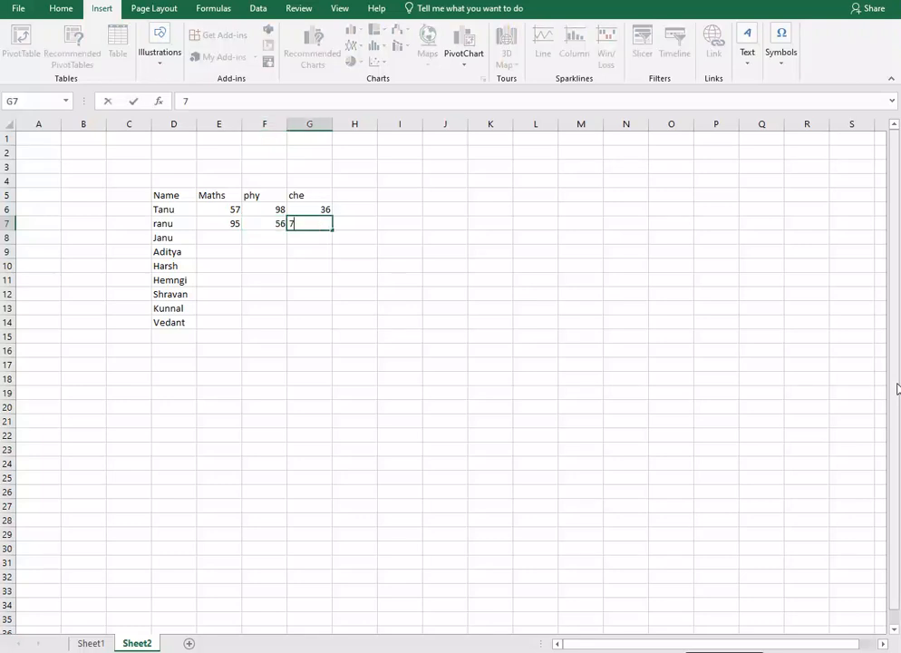
{"action": "key", "text": "Return"}
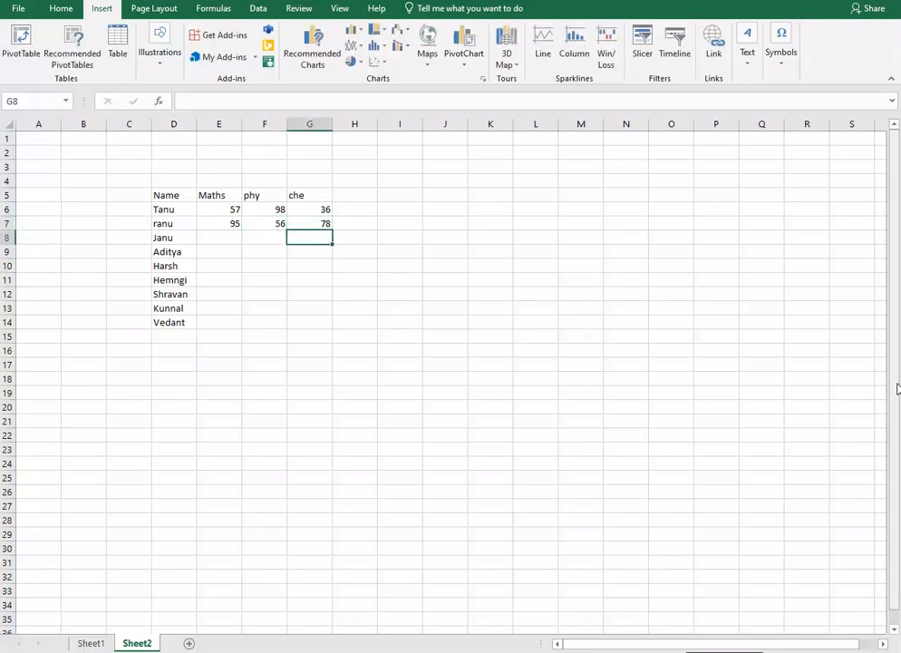
- Fill the remaining che marks in G8:G14 with 47, 48, 59, 66, 85, 45 and 87
{"action": "type", "text": "4"}
{"action": "key", "text": "Return"}
{"action": "type", "text": "48"}
{"action": "key", "text": "Return"}
{"action": "type", "text": "59"}
{"action": "key", "text": "Return"}
{"action": "type", "text": "6"}
{"action": "key", "text": "Return"}
{"action": "type", "text": "85"}
{"action": "key", "text": "Return"}
{"action": "type", "text": "45"}
{"action": "key", "text": "Return"}
{"action": "type", "text": "87"}
{"action": "key", "text": "Left"}
- Fill the remaining phy marks in F8:F14 with 58, 53, 42, 74, 68, 65 and 35
{"action": "type", "text": "35"}
{"action": "key", "text": "Up"}
{"action": "type", "text": "65"}
{"action": "key", "text": "Up"}
{"action": "type", "text": "6"}
{"action": "key", "text": "Up"}
{"action": "type", "text": "74"}
{"action": "key", "text": "Return"}
{"action": "key", "text": "Up"}
{"action": "key", "text": "Up"}
{"action": "type", "text": "42"}
{"action": "key", "text": "Up"}
{"action": "type", "text": "53"}
{"action": "key", "text": "Up"}
{"action": "type", "text": "5"}
{"action": "key", "text": "Left"}
- Enter the Maths marks 76, 45, 65, 47, 65 and 32 in E8:E13
{"action": "type", "text": "76"}
{"action": "key", "text": "Return"}
{"action": "type", "text": "45"}
{"action": "key", "text": "Return"}
{"action": "type", "text": "65"}
{"action": "key", "text": "Return"}
{"action": "type", "text": "26"}
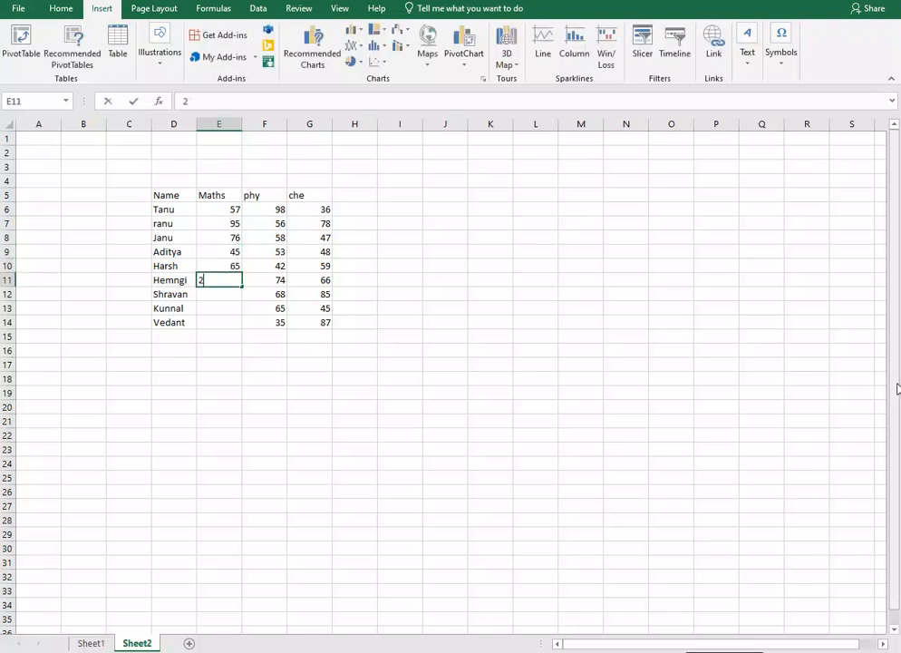
{"action": "key", "text": "ctrl+Return"}
{"action": "type", "text": "47"}
{"action": "key", "text": "Return"}
{"action": "type", "text": "65"}
{"action": "key", "text": "Return"}
{"action": "type", "text": "32"}
{"action": "key", "text": "Return"}
{"action": "key", "text": "Return"}
{"action": "type", "text": "3"}
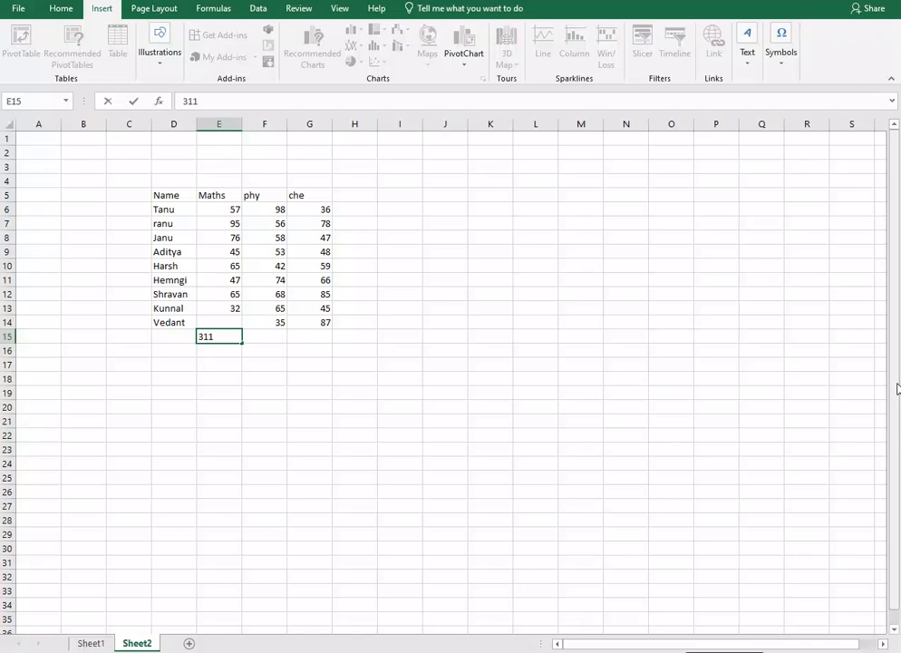
{"action": "type", "text": "11"}
{"action": "key", "text": "Return"}
{"action": "key", "text": "Up"}
{"action": "key", "text": "Delete"}
{"action": "key", "text": "Up"}
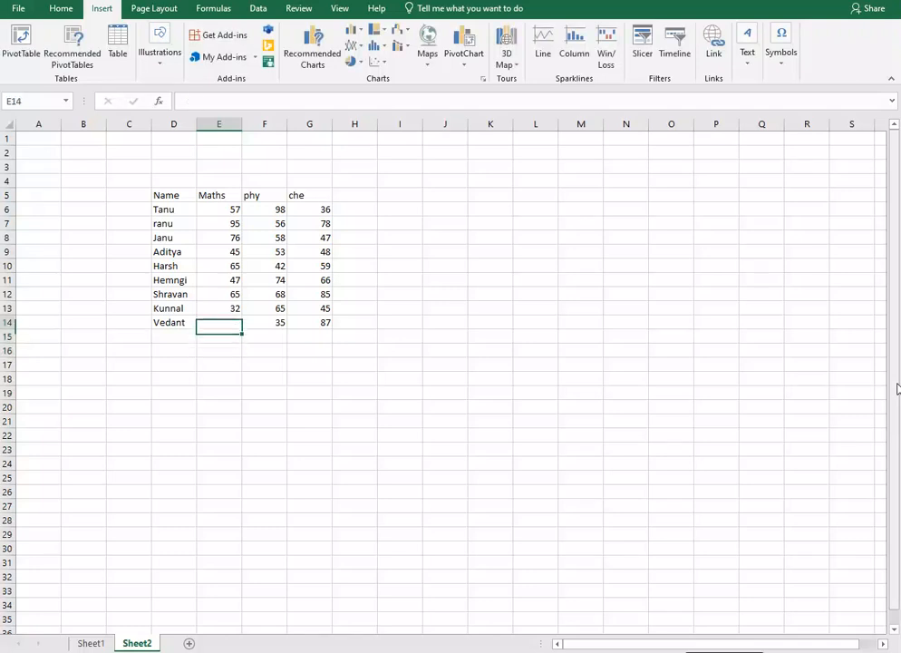
- Enter 78 as the last student's Maths mark in E14
{"action": "type", "text": "78"}
{"action": "key", "text": "Return"}
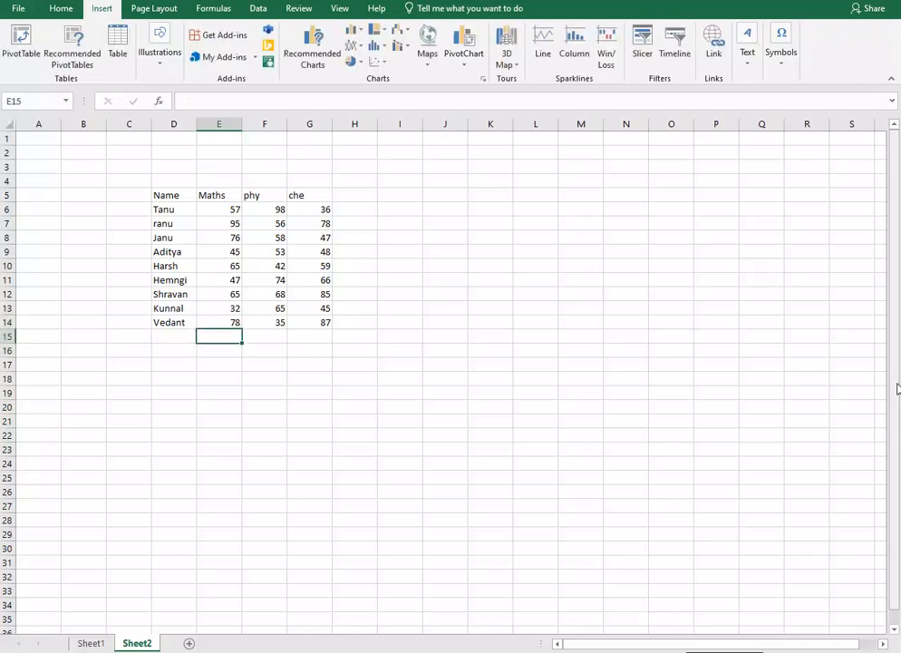
- Make the whole marks table in D5:G14 bold and center its contents horizontally
{"action": "left_click_drag", "start_coordinate": [183, 194], "coordinate": [322, 325]}
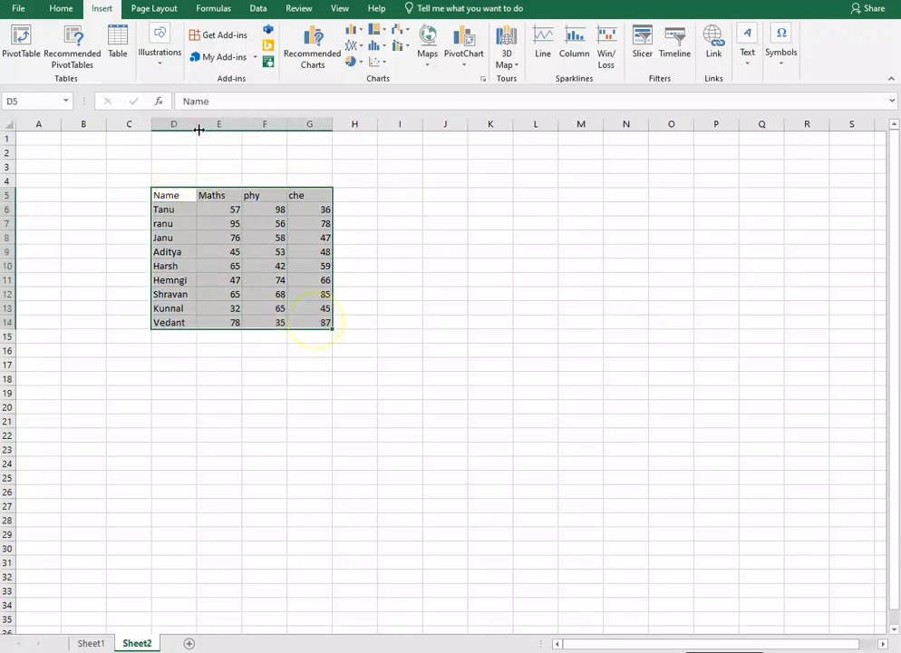
{"action": "left_click", "coordinate": [62, 9]}
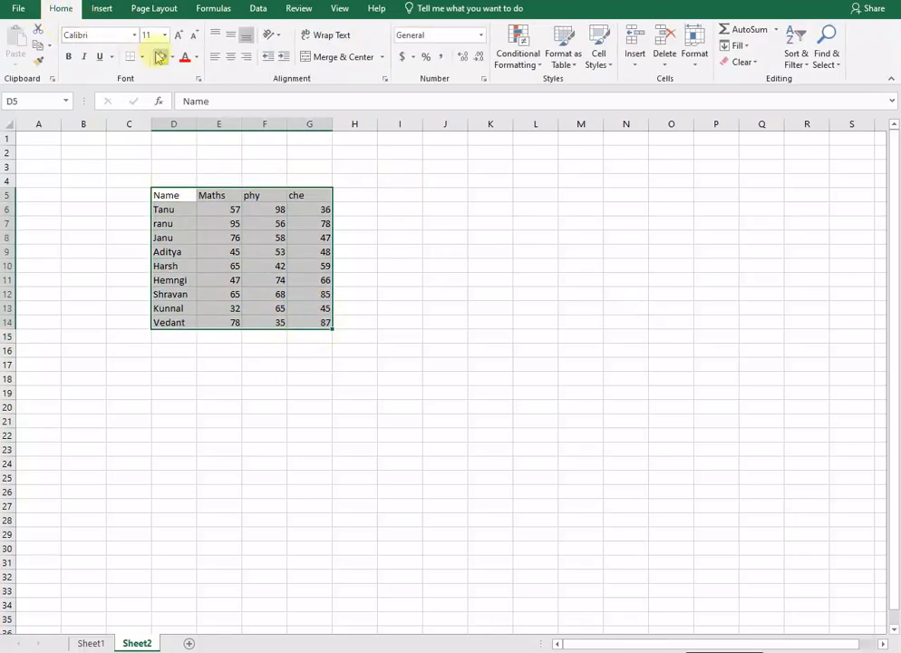
{"action": "left_click", "coordinate": [231, 56]}
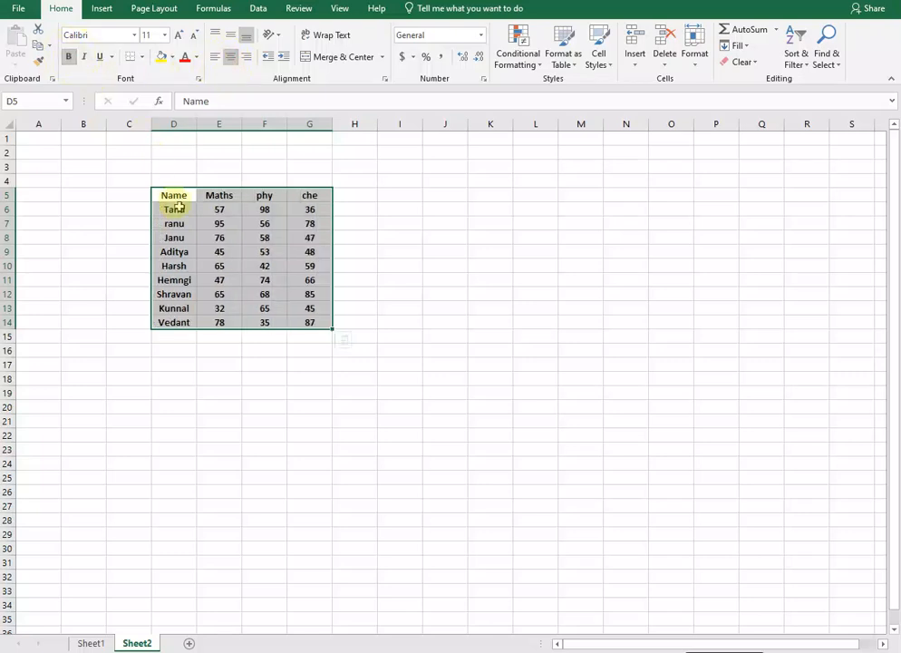
- Fill the table's header row D5:G5 with yellow
{"action": "left_click_drag", "start_coordinate": [169, 194], "coordinate": [303, 195]}
{"action": "key", "text": "ctrl+b"}
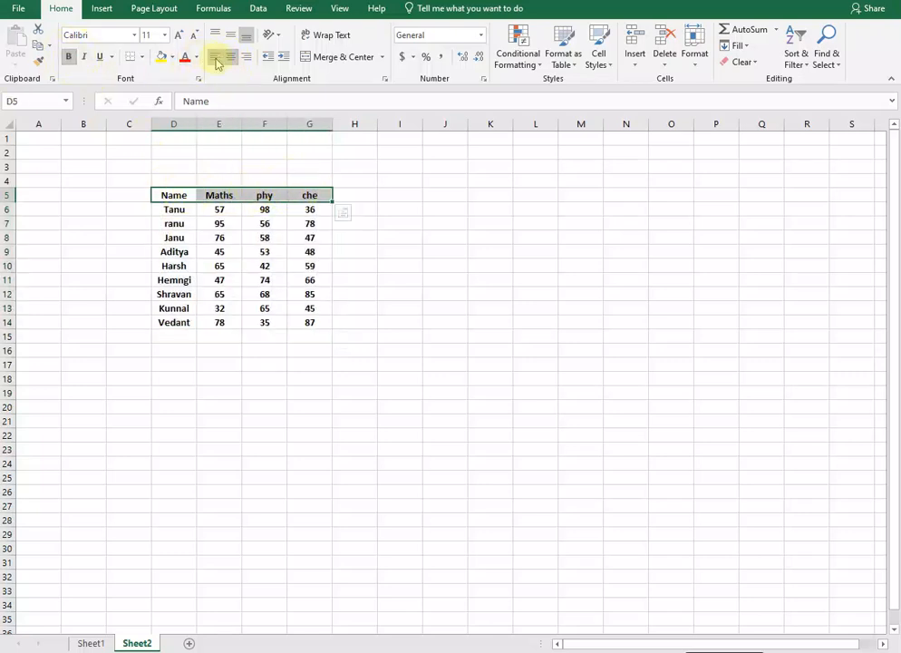
{"action": "left_click", "coordinate": [160, 56]}
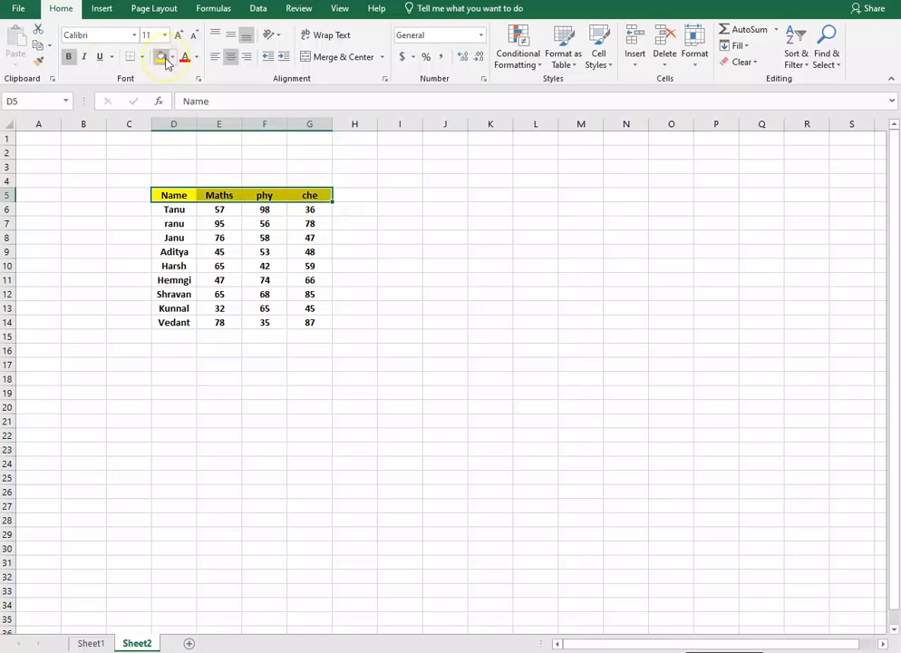
{"action": "left_click", "coordinate": [265, 252]}
- Insert the recommended Stacked Column chart for D5:G14 and place it beside the table, spanning about columns H to O
{"action": "left_click", "coordinate": [177, 196]}
{"action": "left_click_drag", "start_coordinate": [210, 195], "coordinate": [296, 316]}
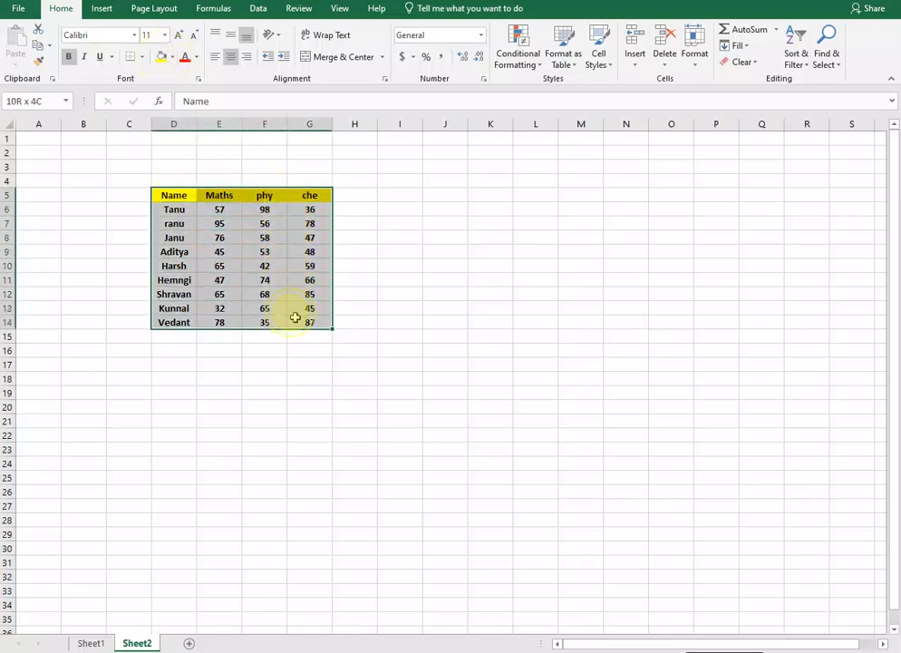
{"action": "left_click", "coordinate": [103, 8]}
{"action": "left_click", "coordinate": [331, 59]}
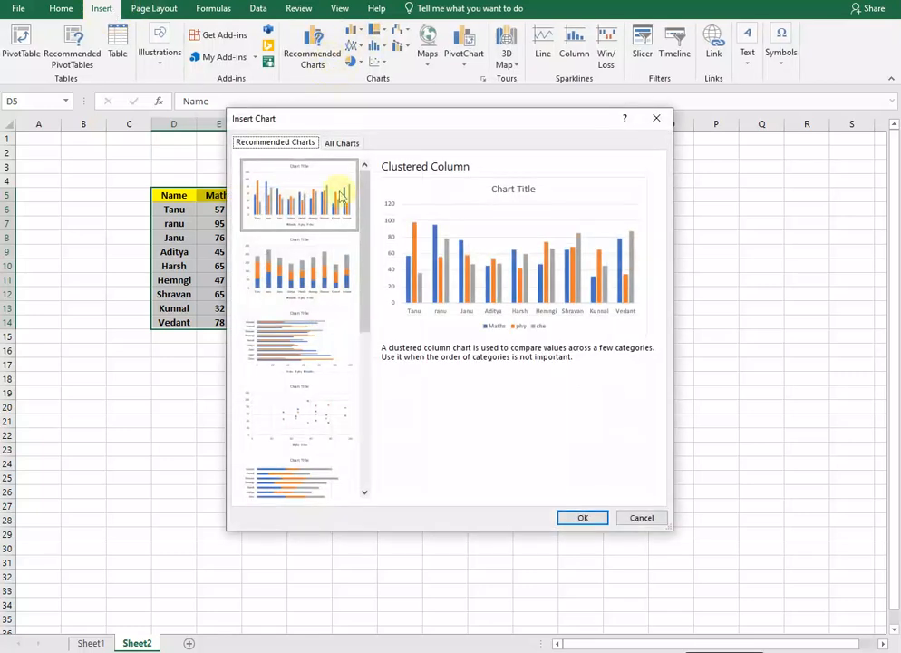
{"action": "mouse_move", "coordinate": [365, 221]}
{"action": "left_mouse_down"}
{"action": "mouse_move", "coordinate": [365, 298]}
{"action": "mouse_move", "coordinate": [394, 436]}
{"action": "mouse_move", "coordinate": [368, 217]}
{"action": "mouse_move", "coordinate": [377, 216]}
{"action": "left_mouse_up"}
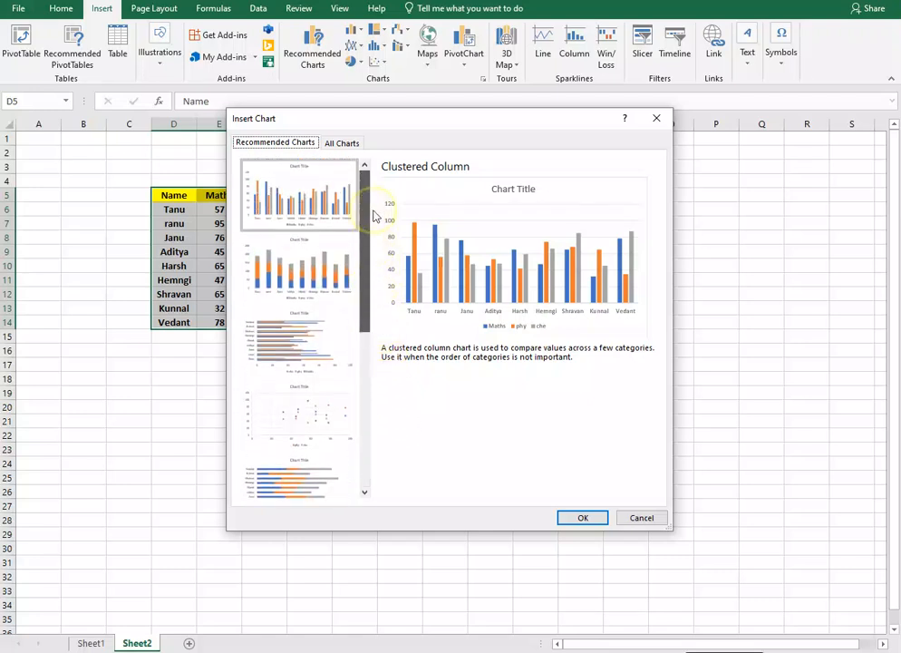
{"action": "left_click", "coordinate": [322, 263]}
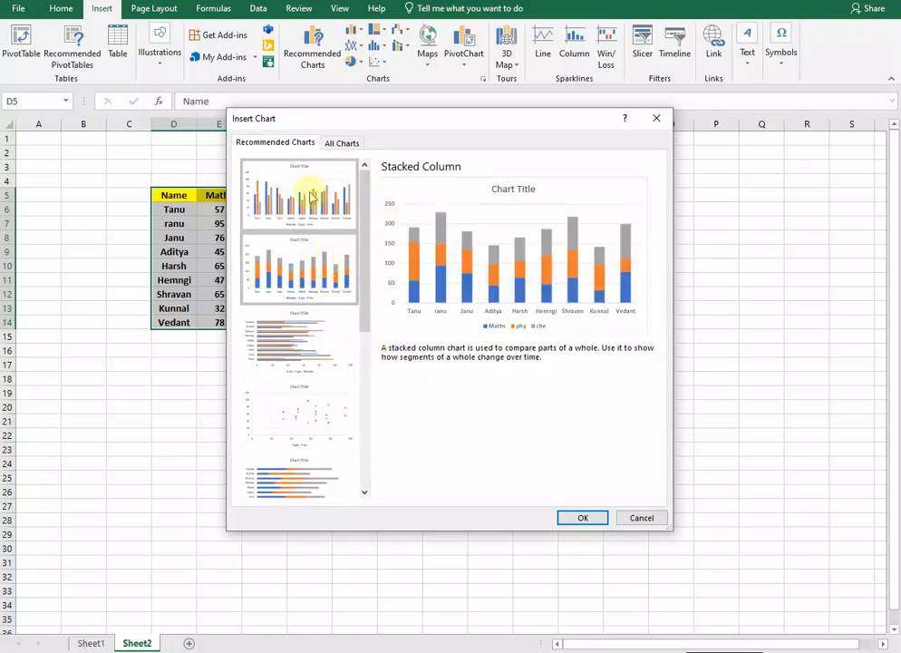
{"action": "left_click", "coordinate": [311, 197]}
{"action": "left_click", "coordinate": [302, 262]}
{"action": "left_click", "coordinate": [578, 518]}
{"action": "left_click_drag", "start_coordinate": [413, 281], "coordinate": [460, 189]}
{"action": "left_click", "coordinate": [441, 462]}
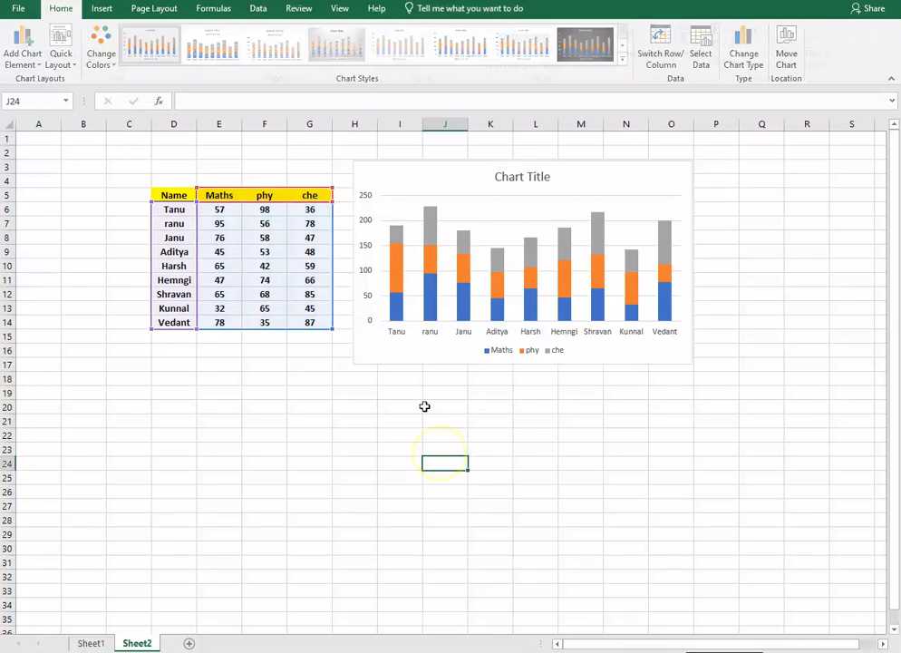
- Recolor the stacked column chart with the Colorful palette that makes Maths green, phy blue and che gold
{"action": "left_click", "coordinate": [439, 175]}
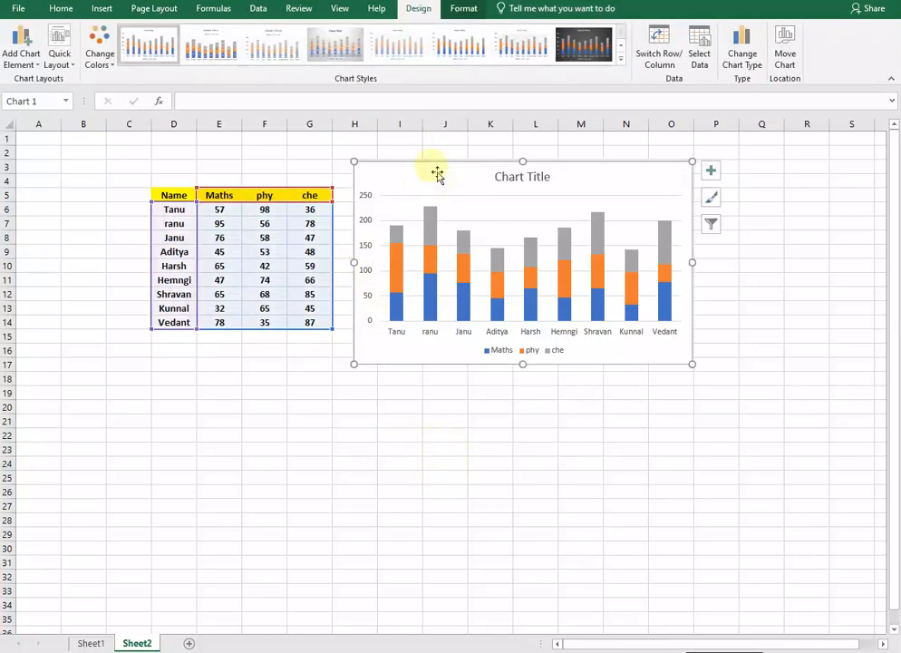
{"action": "left_click", "coordinate": [621, 58]}
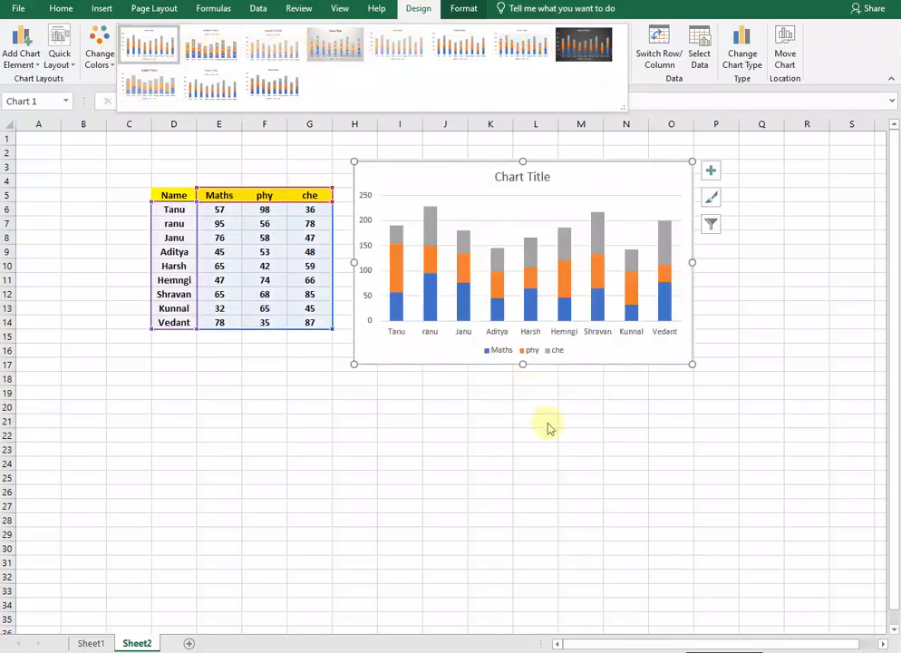
{"action": "left_click", "coordinate": [558, 459]}
{"action": "left_click", "coordinate": [99, 58]}
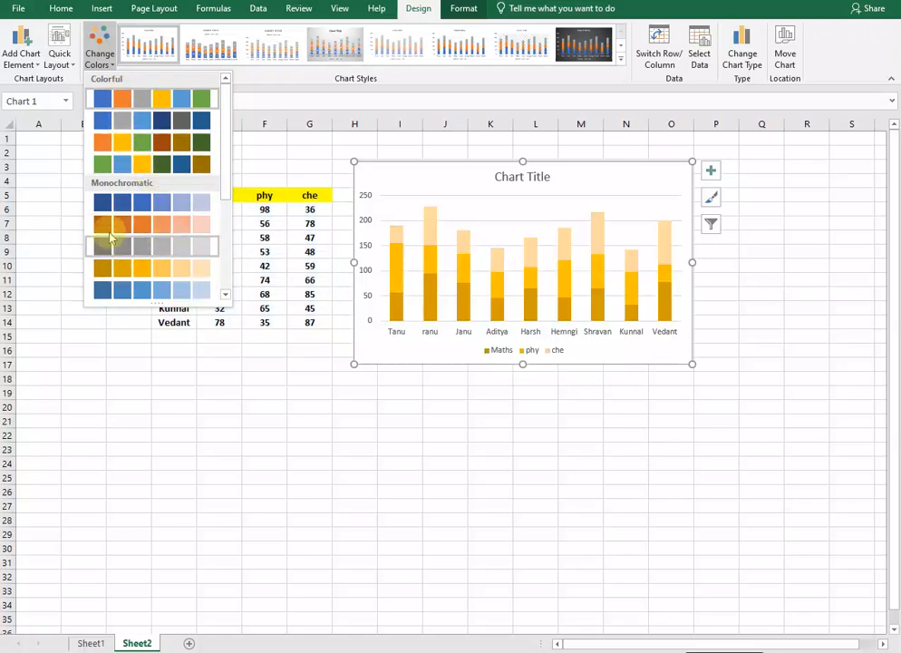
{"action": "left_click", "coordinate": [102, 164]}
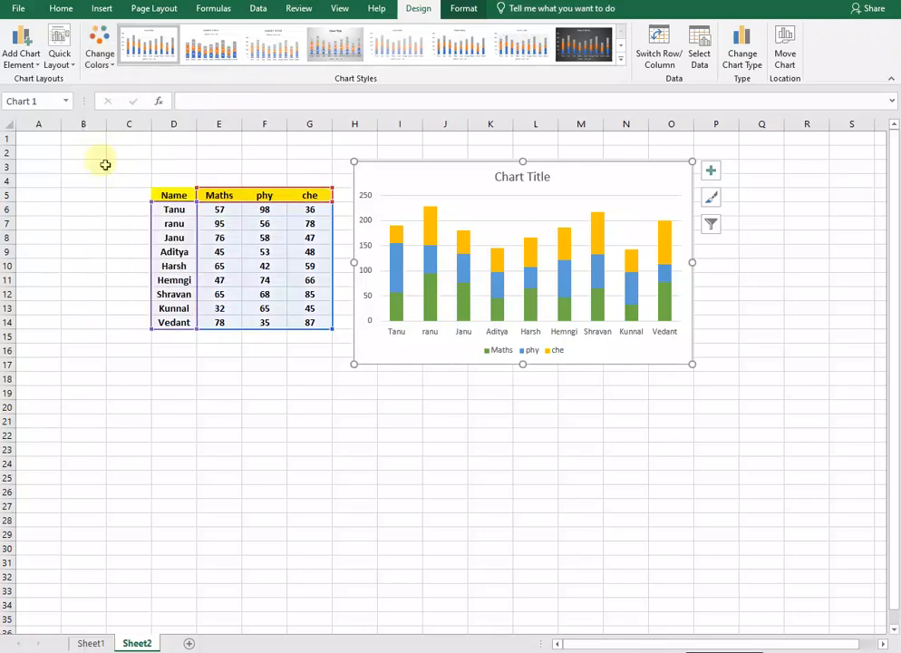
- Fill the chart's phy series with white
{"action": "left_click", "coordinate": [397, 308]}
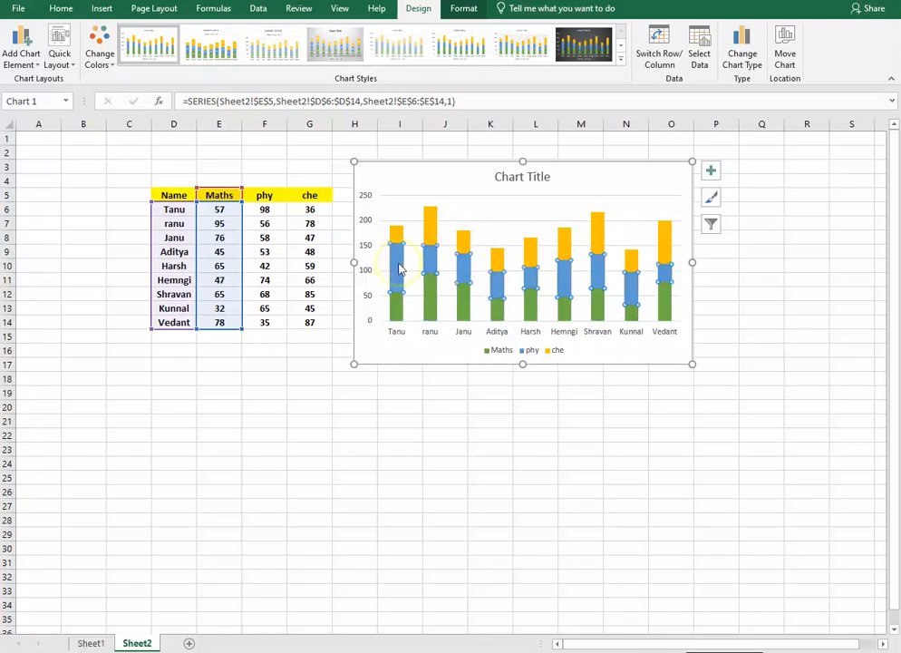
{"action": "left_click", "coordinate": [399, 263]}
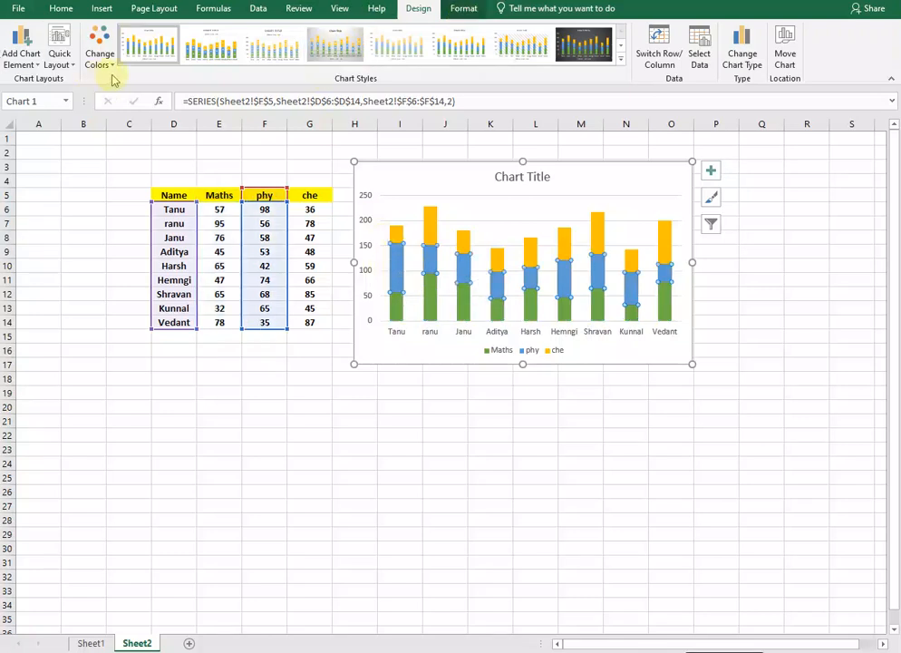
{"action": "left_click", "coordinate": [467, 11]}
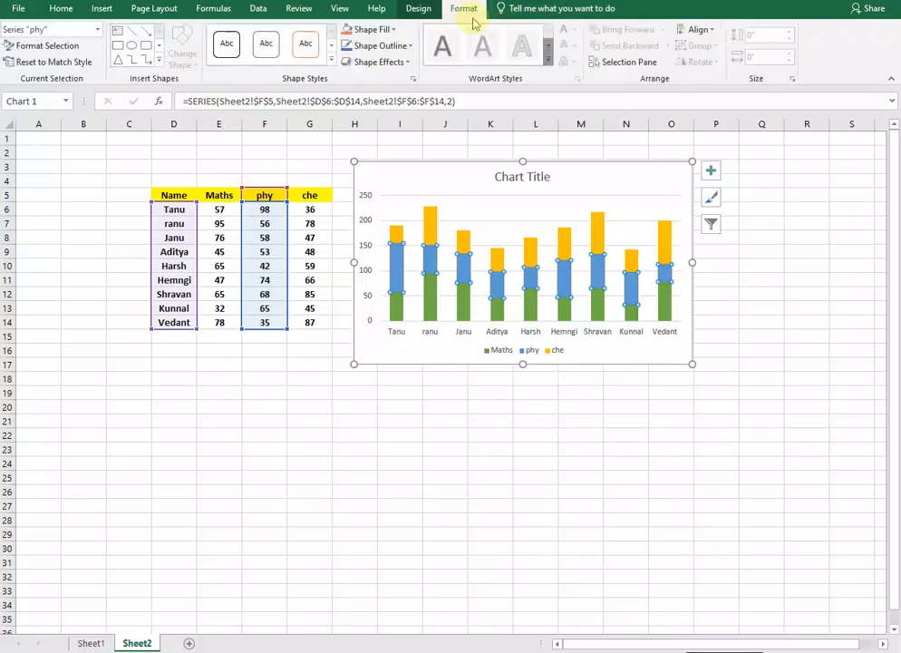
{"action": "left_click", "coordinate": [369, 30]}
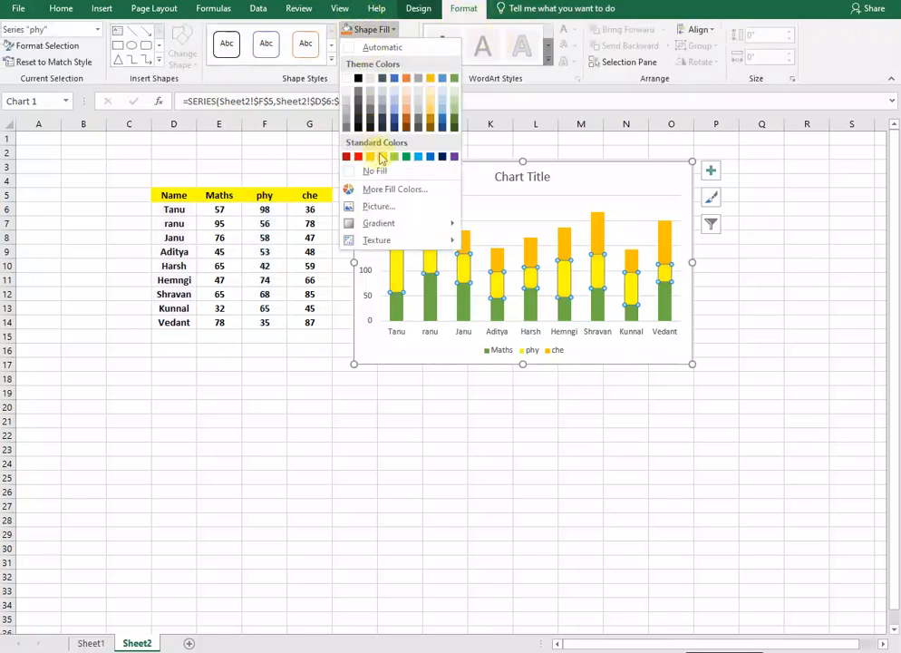
{"action": "left_click", "coordinate": [345, 83]}
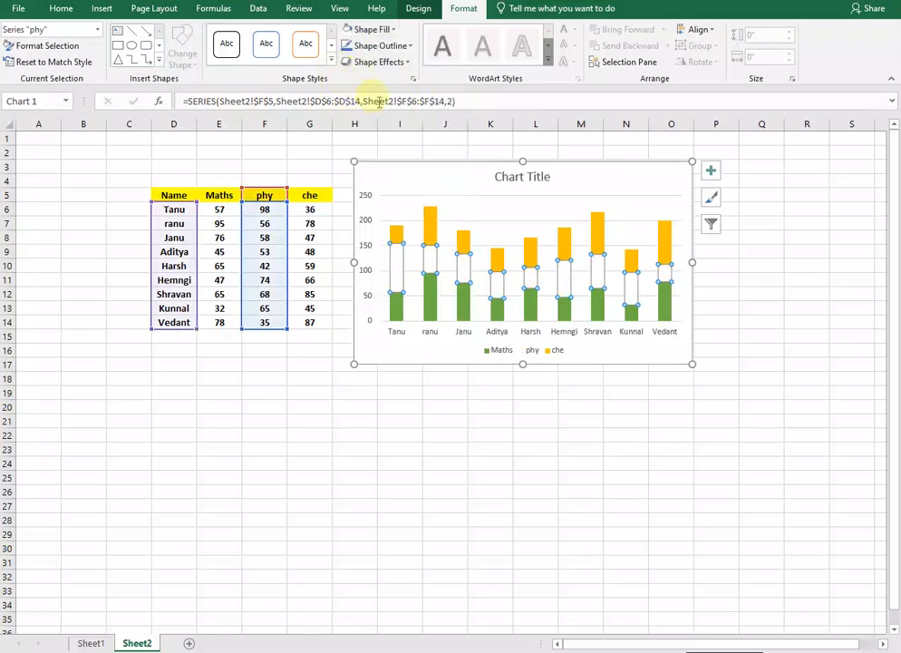
{"action": "left_click", "coordinate": [675, 430]}
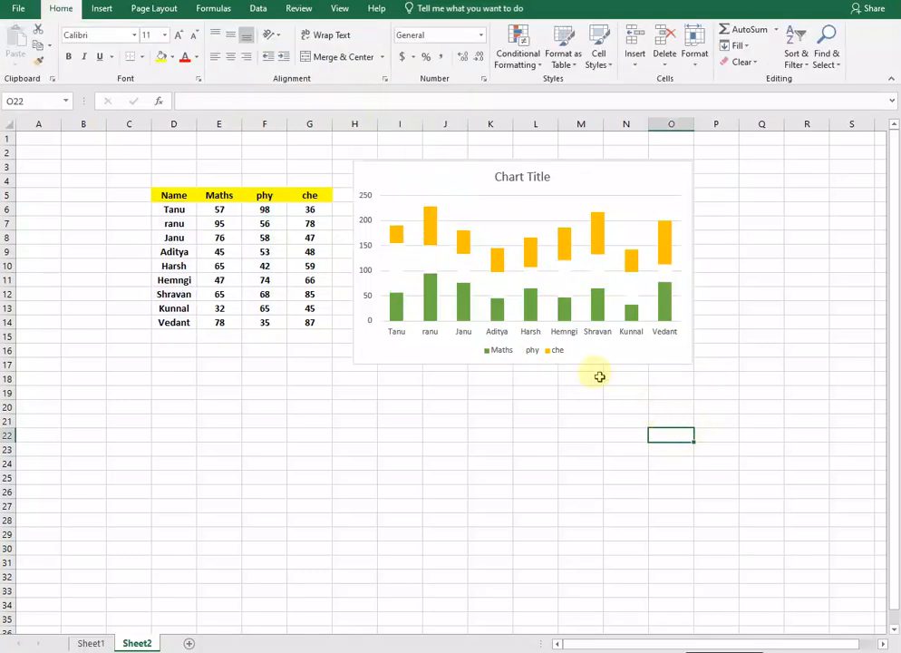
- Examine the column chart's quick layouts and its addable elements, such as axes, chart title, data labels, data table and lines
{"action": "left_click", "coordinate": [386, 229]}
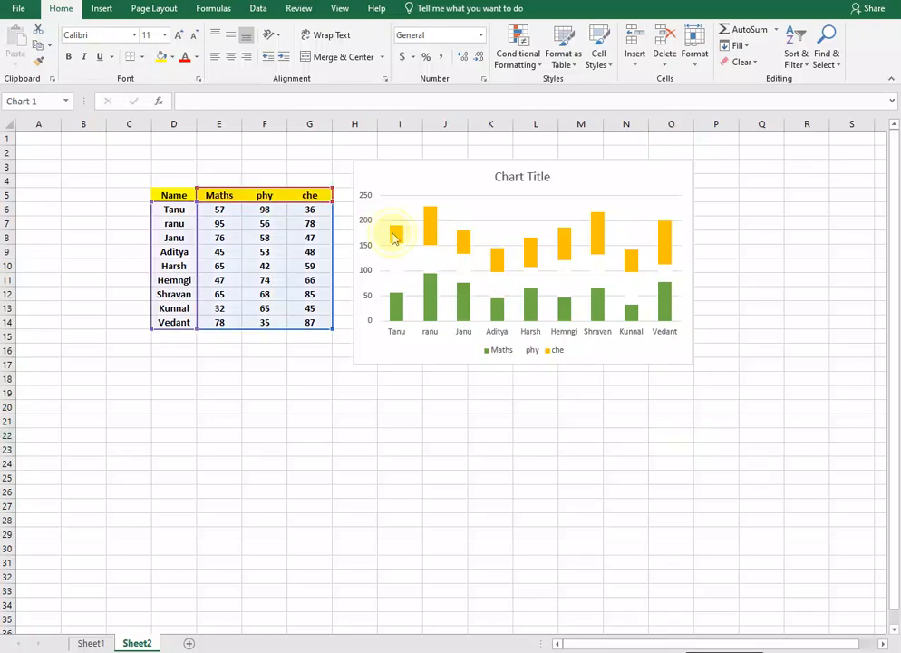
{"action": "left_click", "coordinate": [388, 231]}
{"action": "left_click", "coordinate": [354, 390]}
{"action": "left_click", "coordinate": [396, 354]}
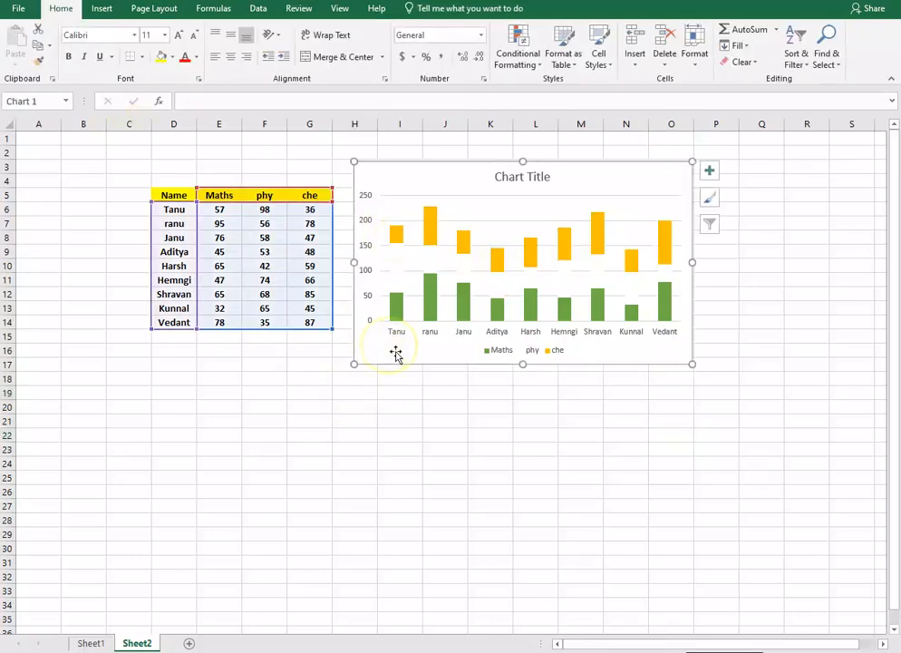
{"action": "left_click", "coordinate": [432, 13]}
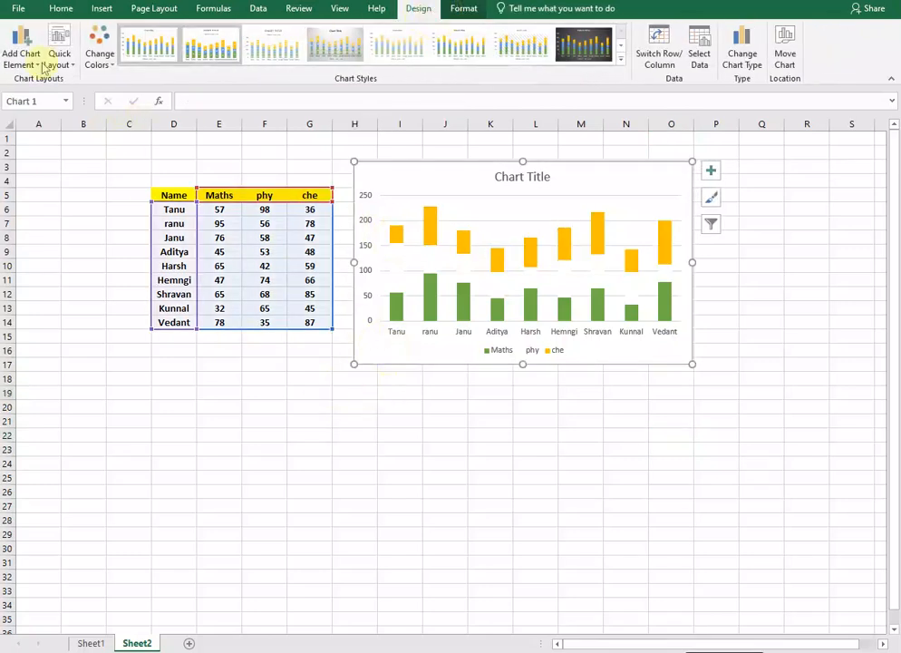
{"action": "left_click", "coordinate": [60, 59]}
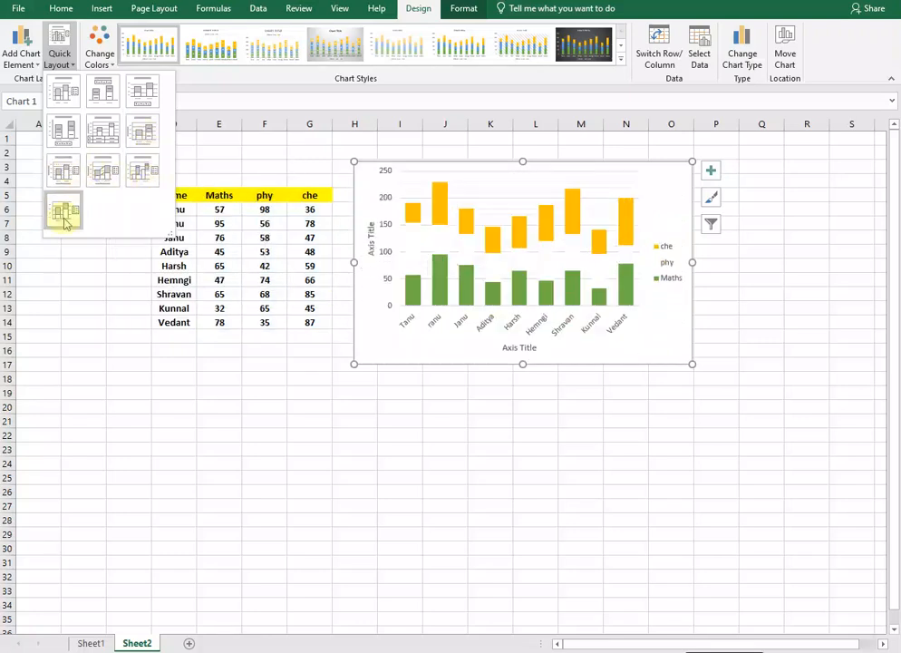
{"action": "left_click", "coordinate": [19, 63]}
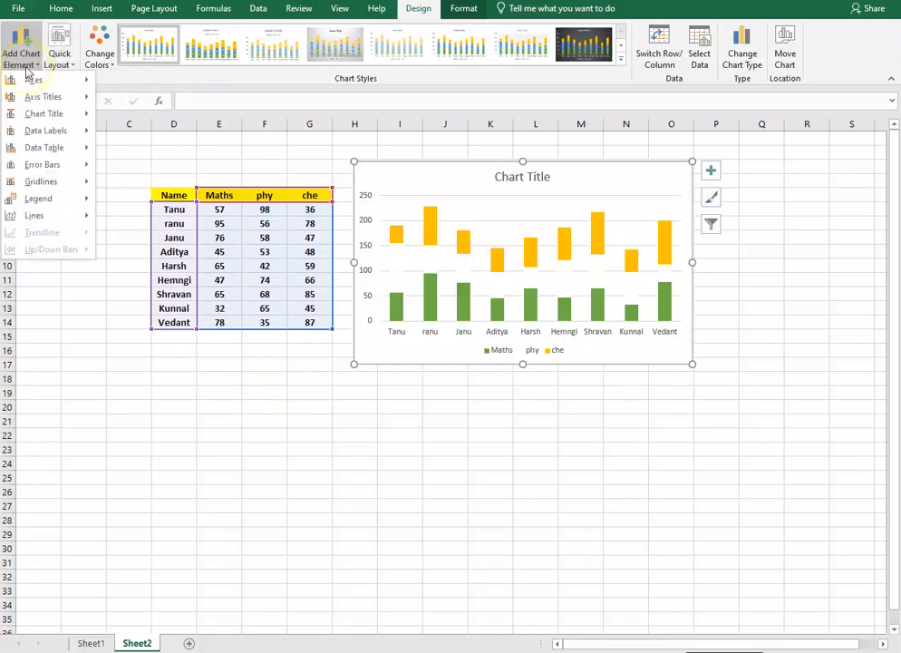
{"action": "mouse_move", "coordinate": [45, 78]}
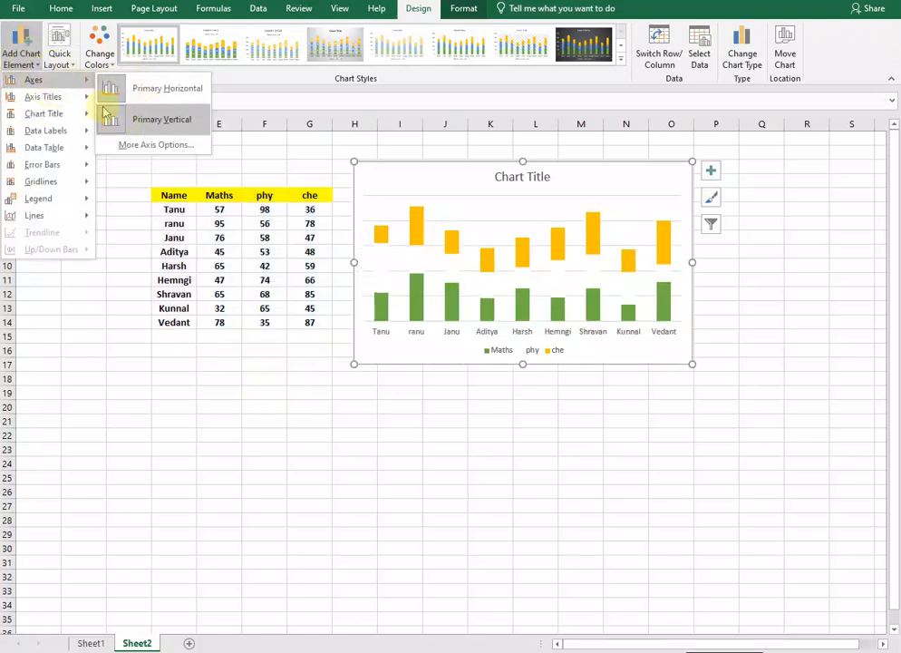
{"action": "mouse_move", "coordinate": [64, 101]}
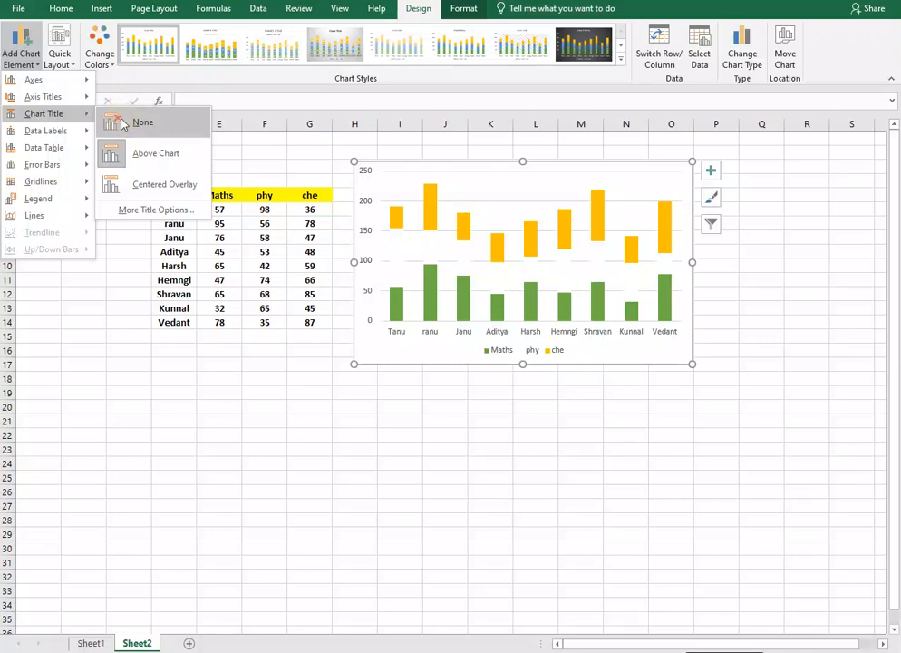
{"action": "left_click", "coordinate": [132, 152]}
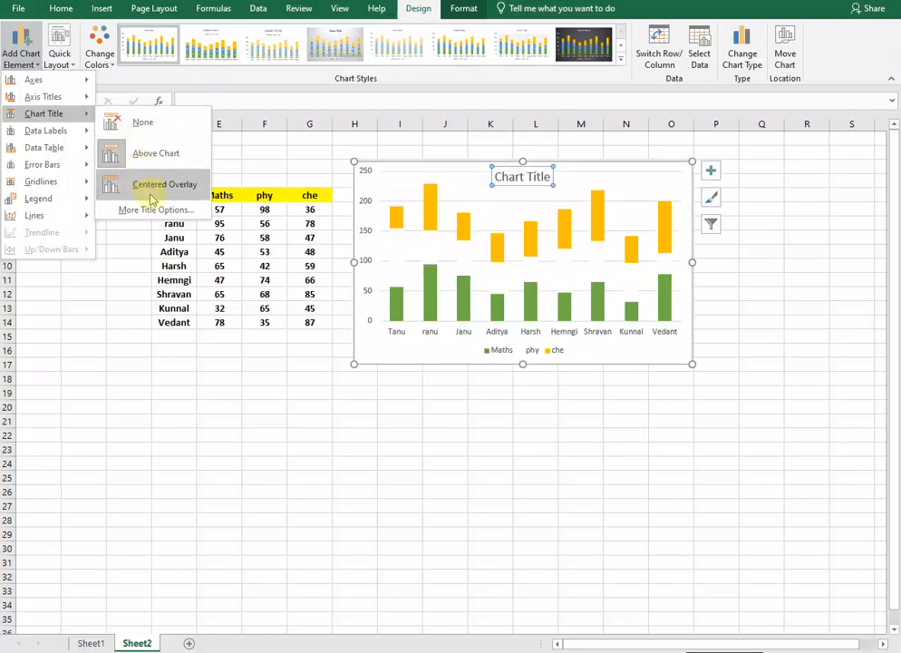
{"action": "mouse_move", "coordinate": [66, 133]}
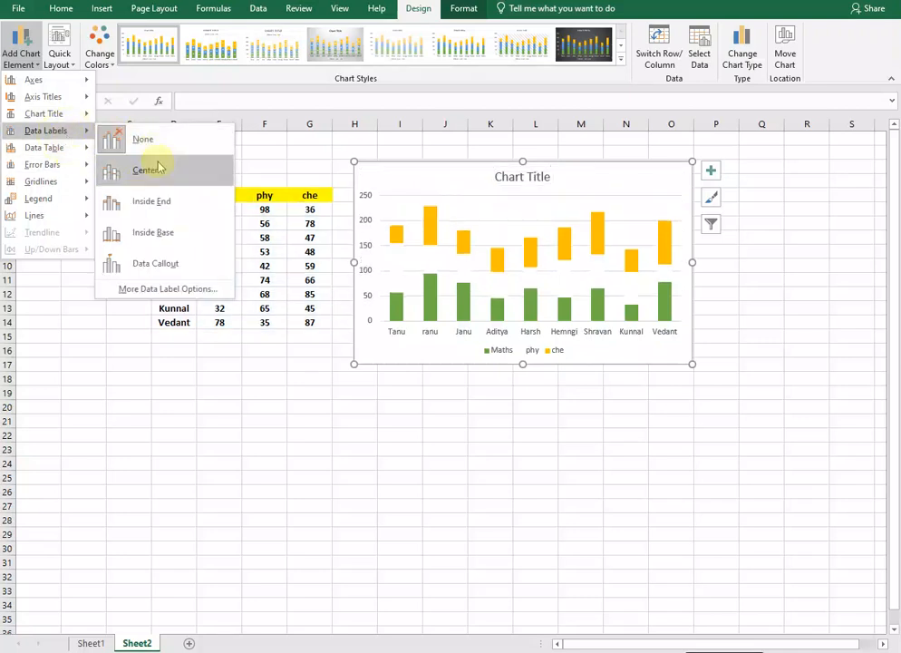
{"action": "left_click", "coordinate": [153, 202]}
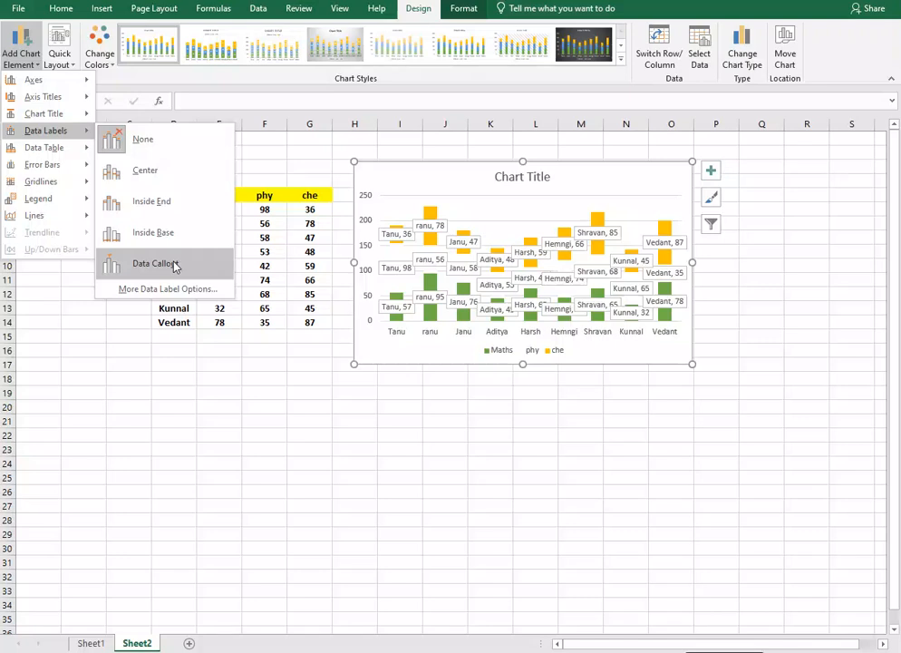
{"action": "mouse_move", "coordinate": [56, 147]}
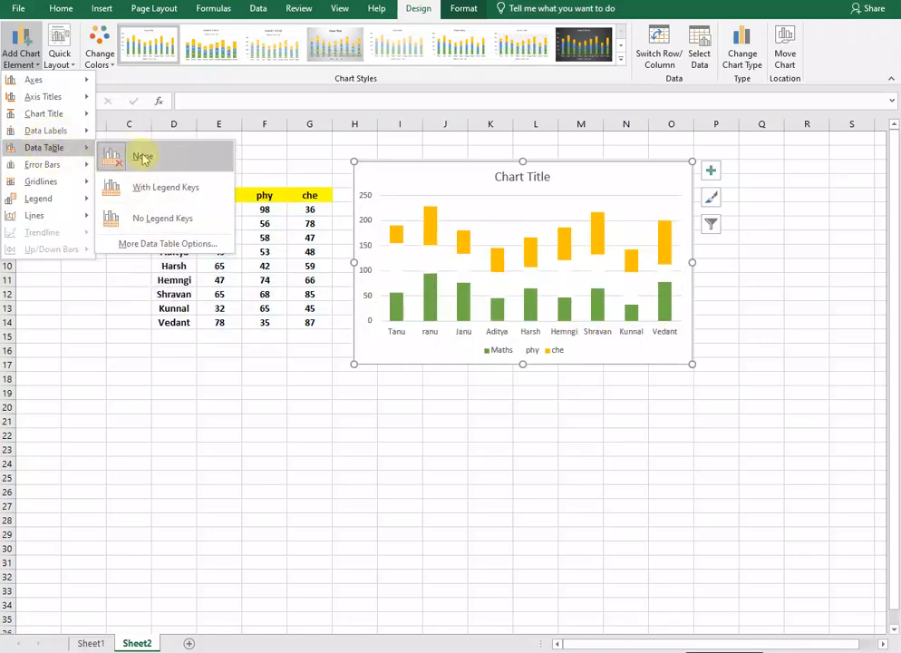
{"action": "mouse_move", "coordinate": [80, 164]}
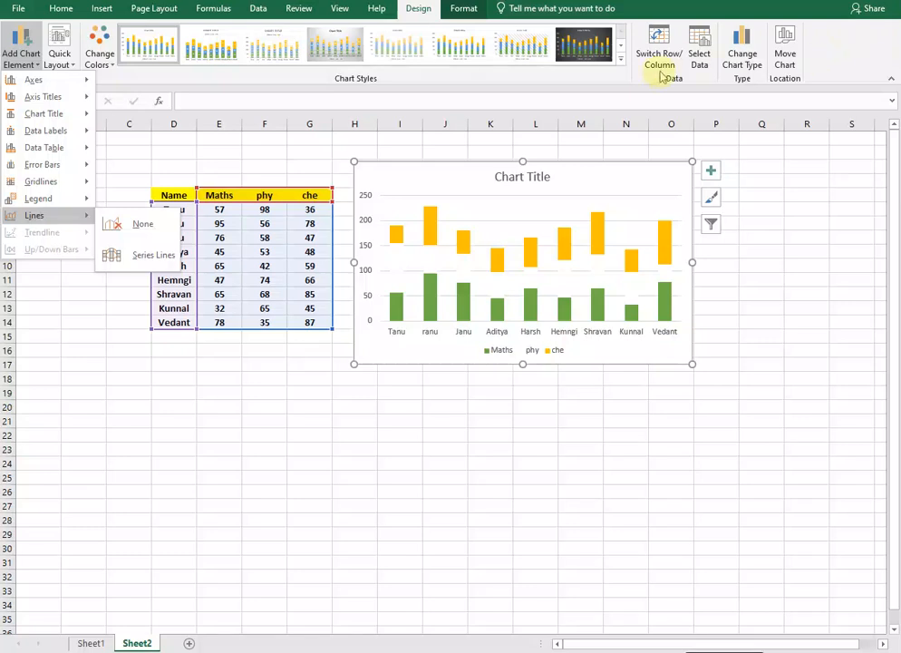
{"action": "left_click", "coordinate": [814, 70]}
- Try switching the chart's rows and columns, switch them back, and view the chart's data source
{"action": "left_click", "coordinate": [660, 61]}
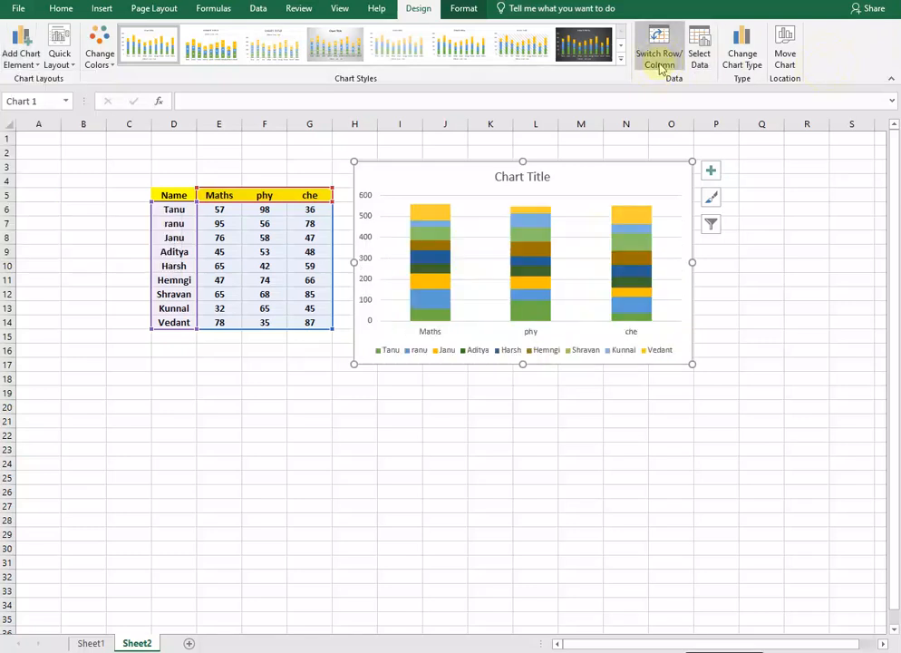
{"action": "left_click", "coordinate": [661, 69]}
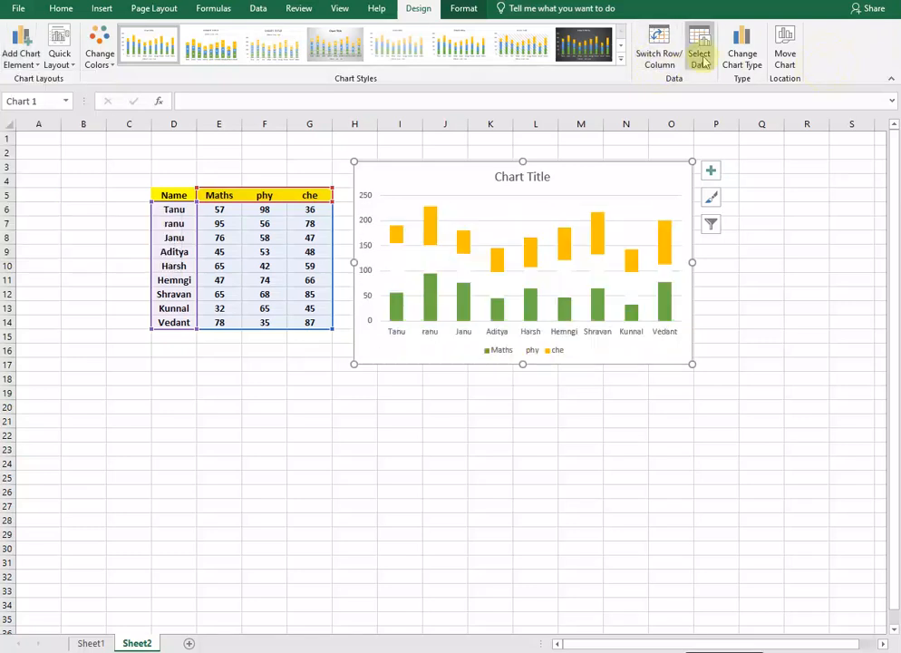
{"action": "left_click", "coordinate": [701, 58]}
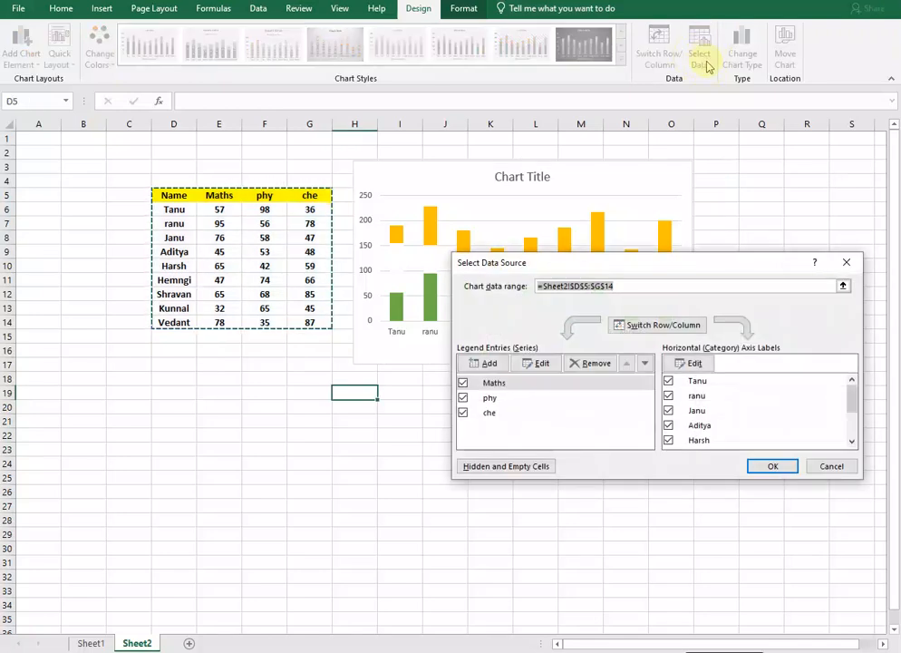
{"action": "left_click", "coordinate": [846, 262]}
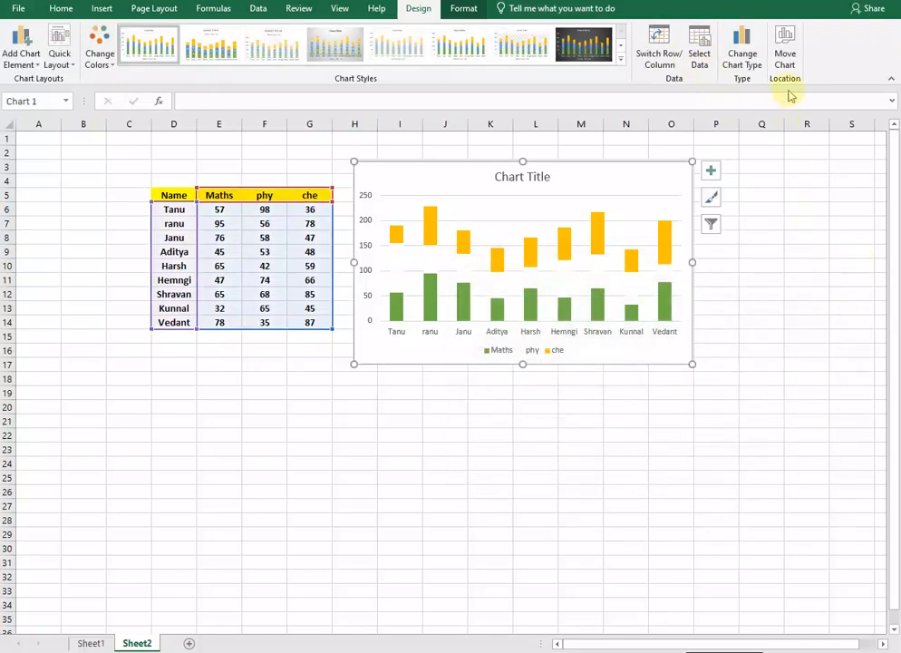
{"action": "left_click", "coordinate": [785, 55]}
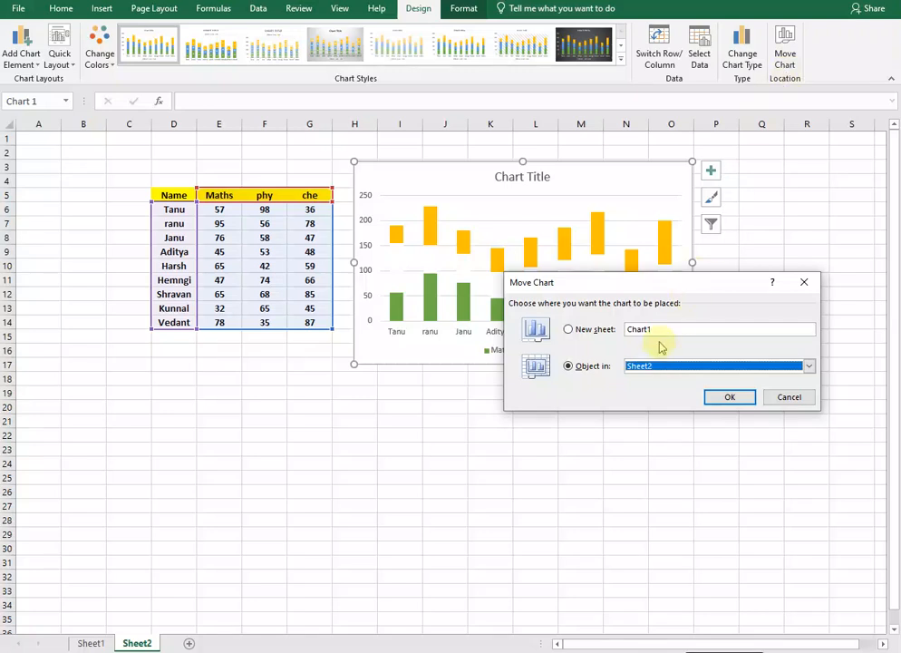
{"action": "left_click", "coordinate": [663, 330]}
{"action": "left_click", "coordinate": [689, 367]}
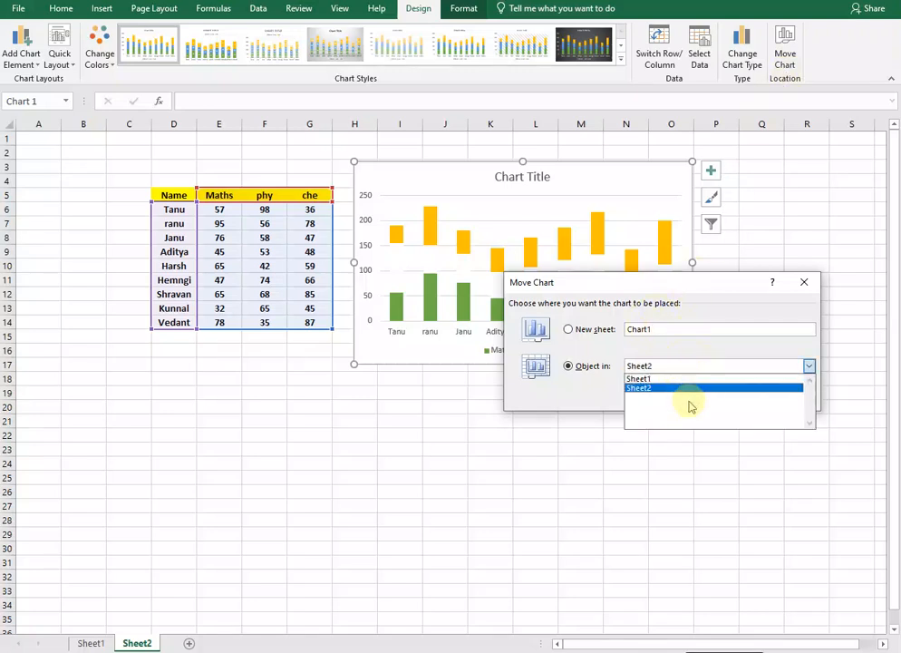
{"action": "left_click", "coordinate": [690, 379]}
{"action": "left_click", "coordinate": [690, 367]}
{"action": "left_click", "coordinate": [687, 389]}
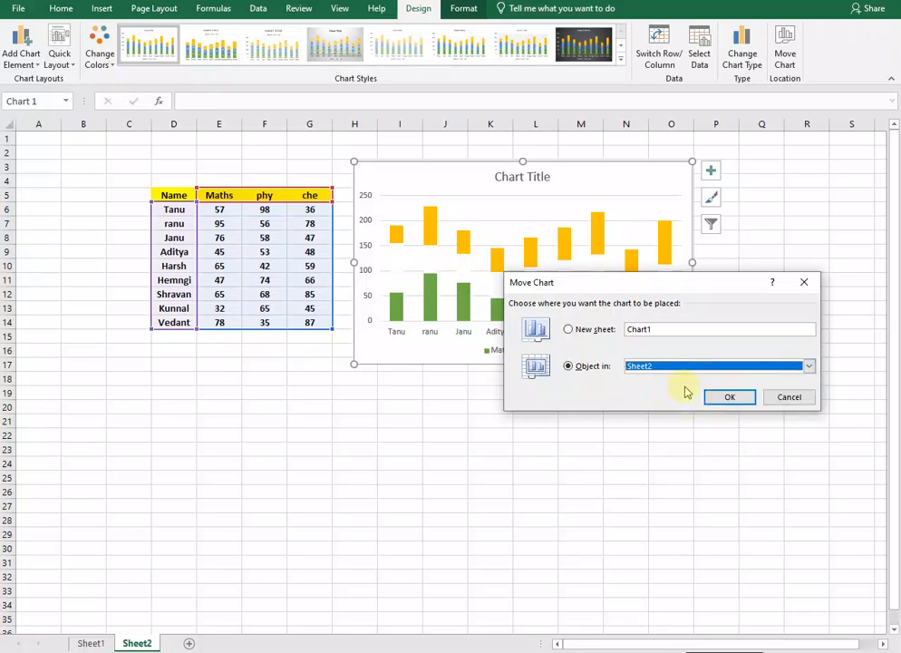
{"action": "left_click", "coordinate": [782, 398]}
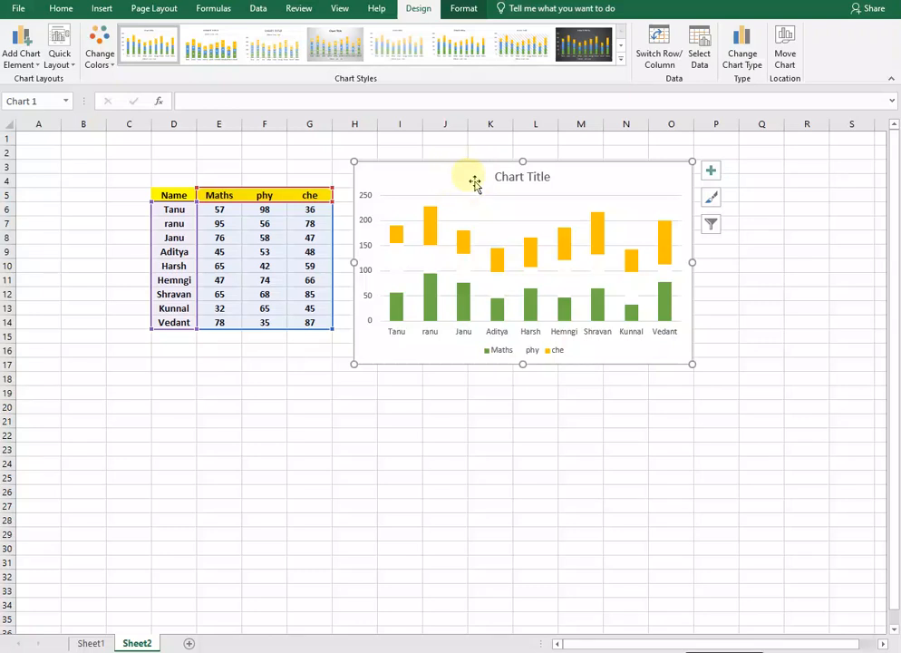
- Shrink the column chart and move it farther from the table, spanning about columns M to S
{"action": "left_click_drag", "start_coordinate": [350, 159], "coordinate": [644, 157]}
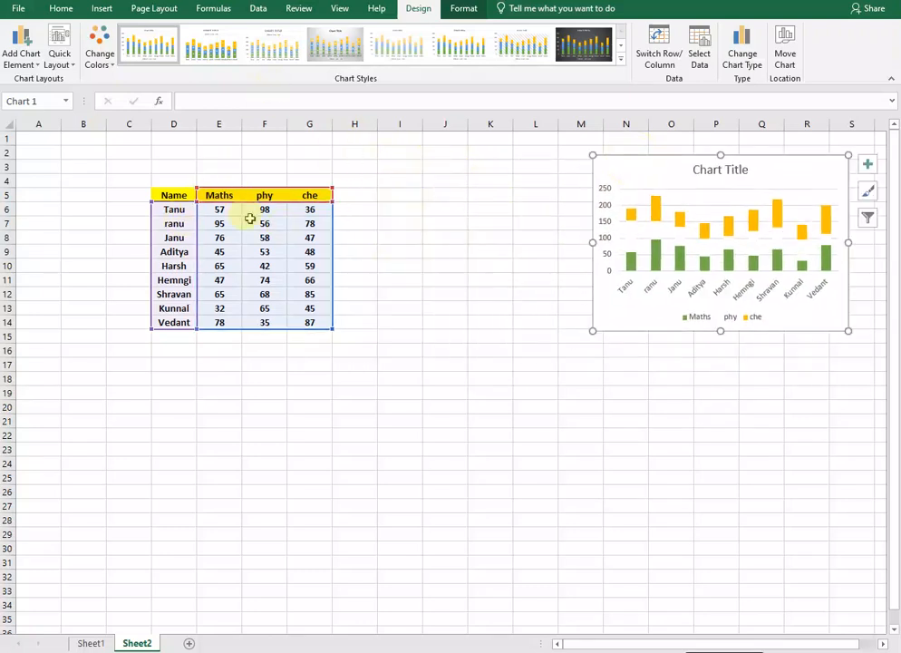
{"action": "left_click", "coordinate": [254, 222]}
- Insert a 2-D pie chart of the names and Maths marks in D5:E14 and place it below the table
{"action": "left_click_drag", "start_coordinate": [193, 195], "coordinate": [218, 323]}
{"action": "left_click", "coordinate": [101, 9]}
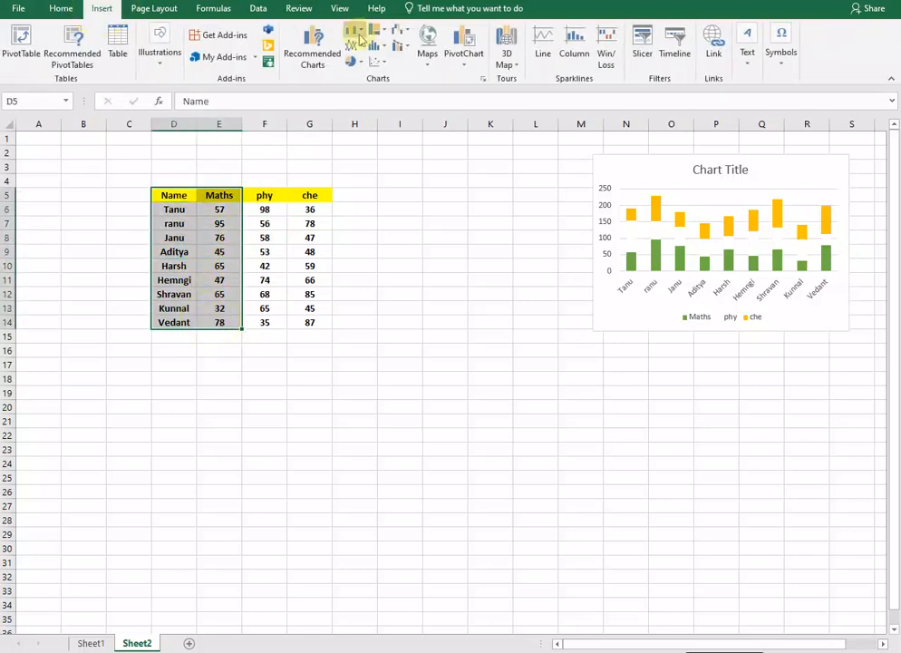
{"action": "left_click", "coordinate": [356, 34]}
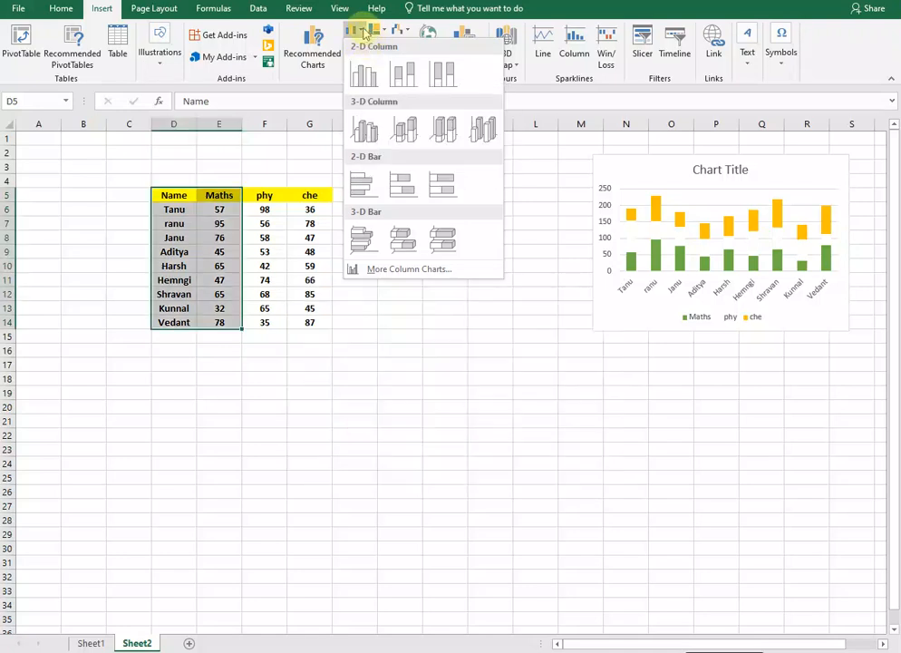
{"action": "left_click", "coordinate": [365, 34]}
{"action": "left_click", "coordinate": [356, 61]}
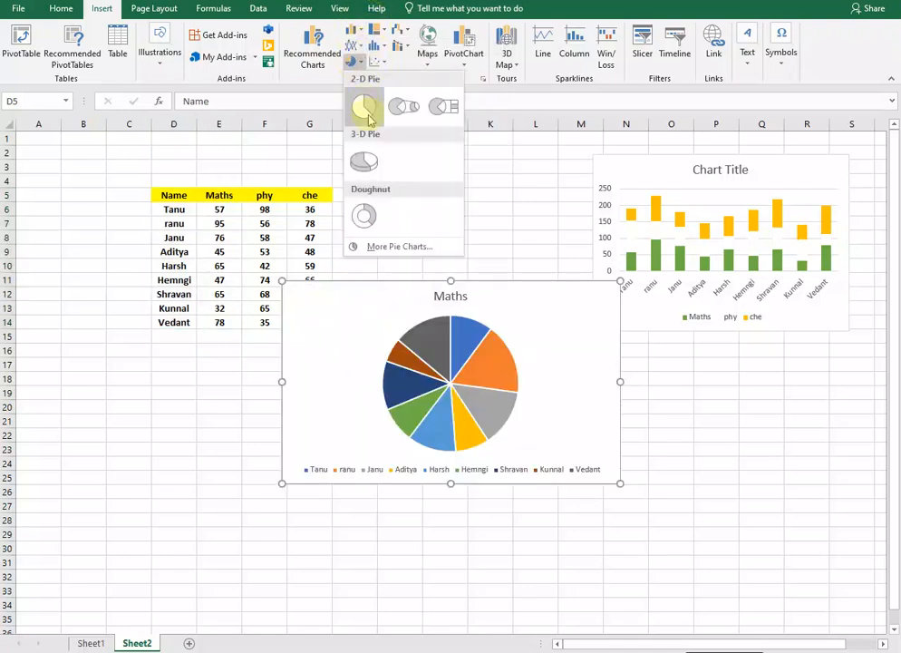
{"action": "left_click", "coordinate": [365, 108]}
{"action": "left_click_drag", "start_coordinate": [534, 352], "coordinate": [397, 424]}
- Insert a 2-D line chart of the names and phy marks, D5:D14 and F5:F14, and place it beside the Maths pie chart
{"action": "left_click_drag", "start_coordinate": [177, 188], "coordinate": [182, 322]}
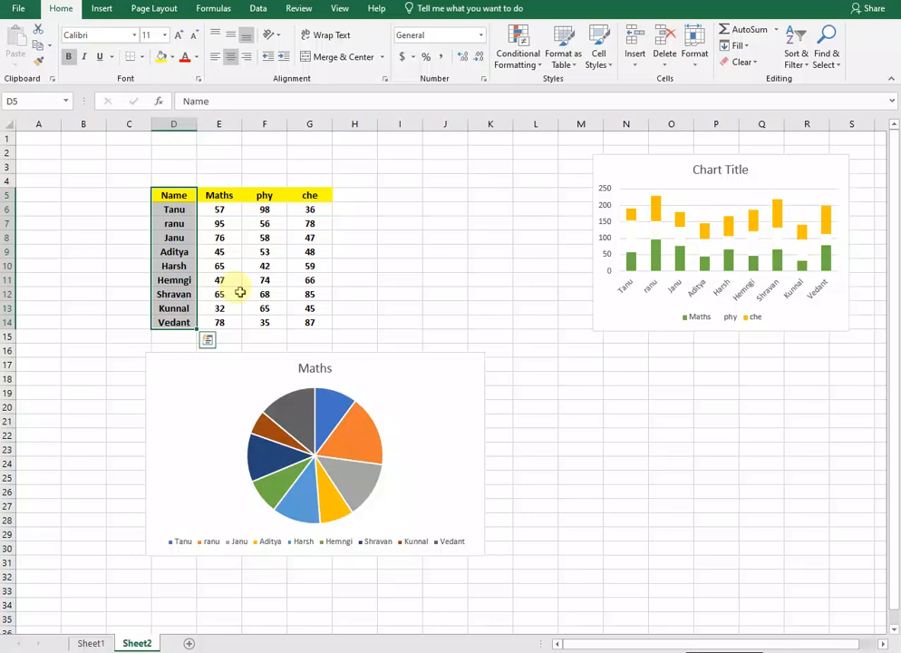
{"action": "left_click_drag", "start_coordinate": [274, 196], "coordinate": [259, 312]}
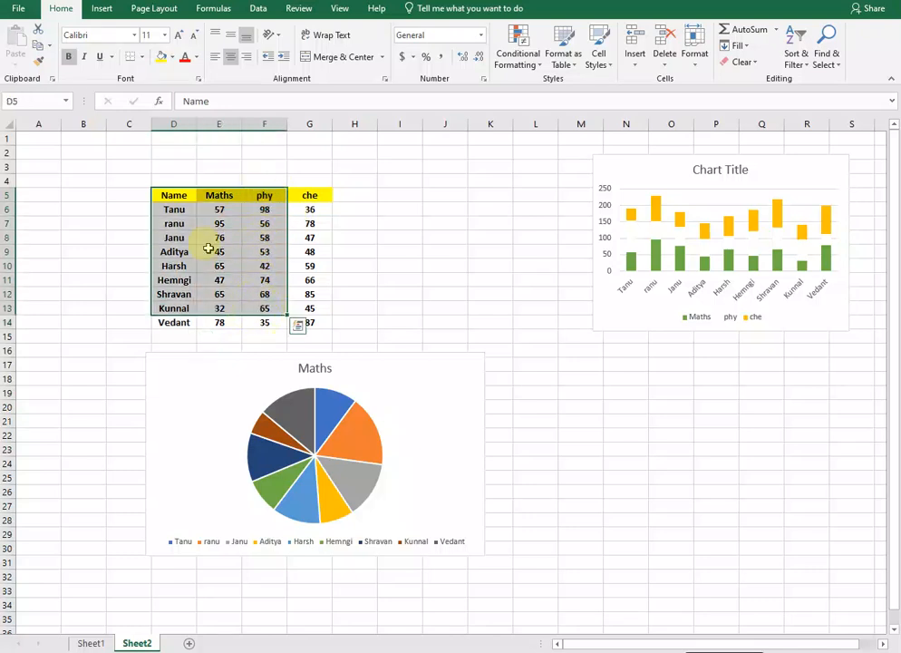
{"action": "left_click_drag", "start_coordinate": [168, 193], "coordinate": [172, 323]}
{"action": "left_click_drag", "start_coordinate": [261, 196], "coordinate": [254, 320], "text": "ctrl"}
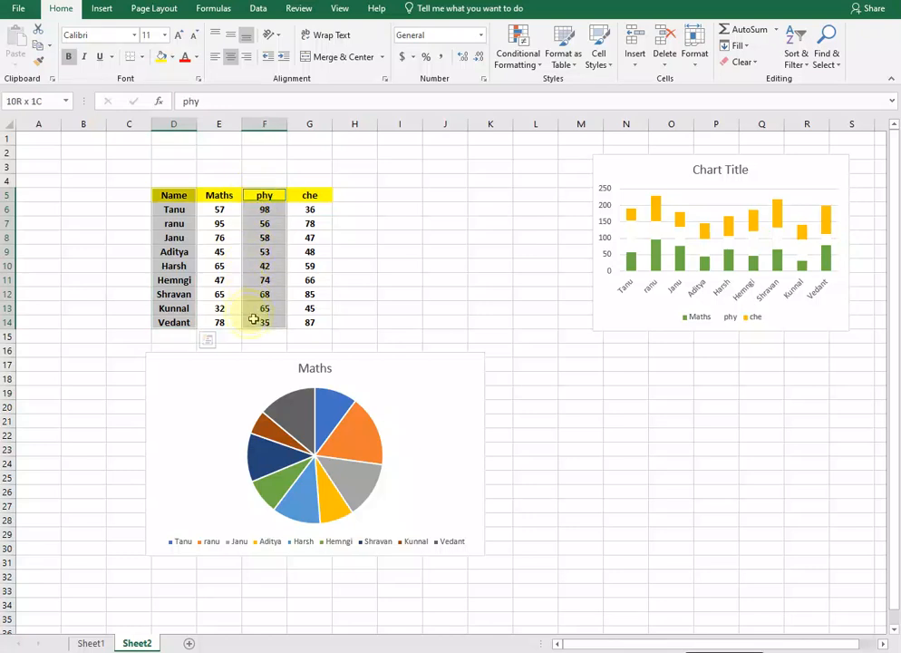
{"action": "left_click", "coordinate": [102, 8]}
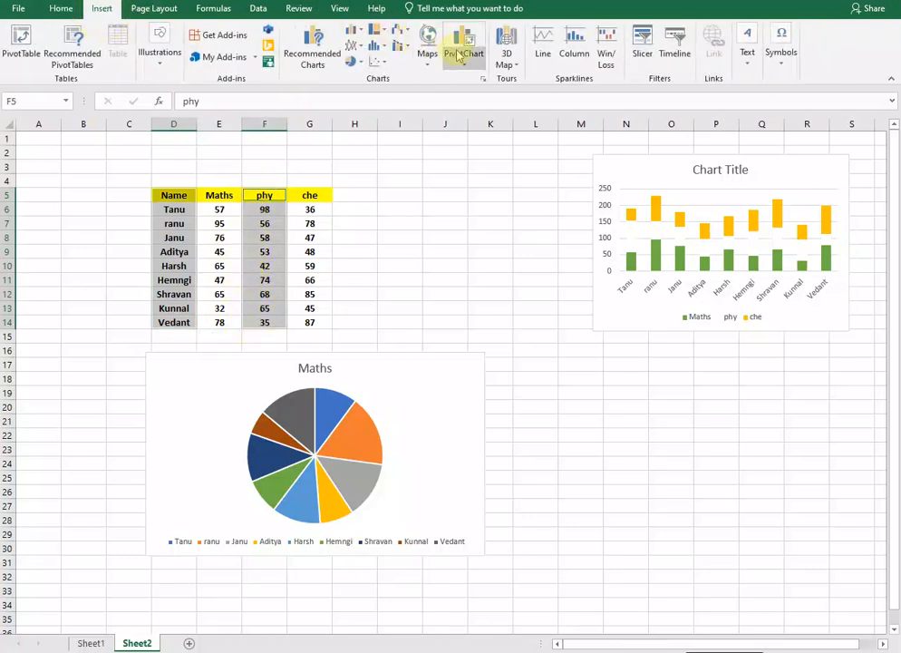
{"action": "left_click", "coordinate": [355, 45]}
{"action": "left_click", "coordinate": [368, 97]}
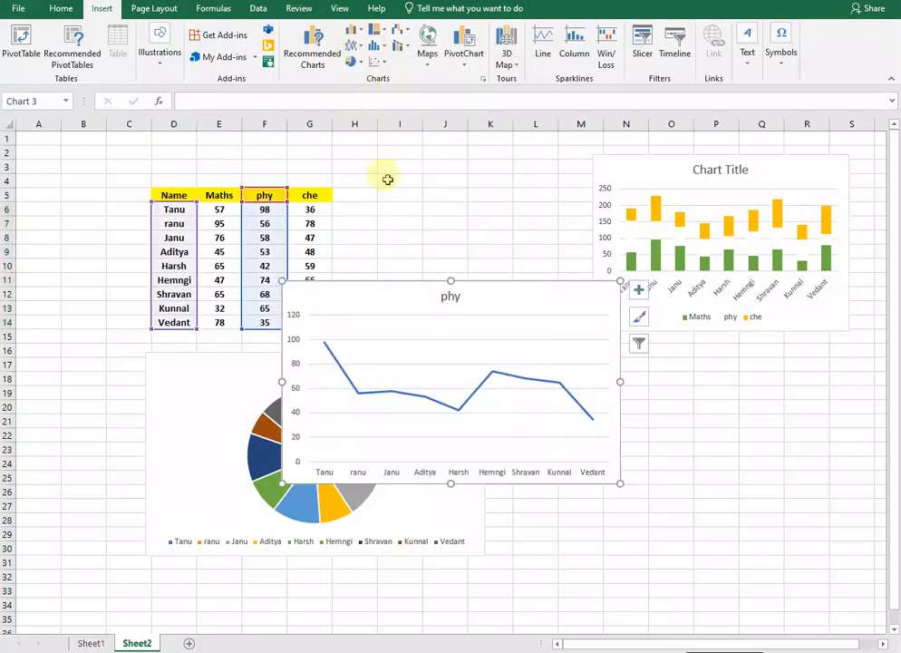
{"action": "left_click_drag", "start_coordinate": [384, 300], "coordinate": [600, 363]}
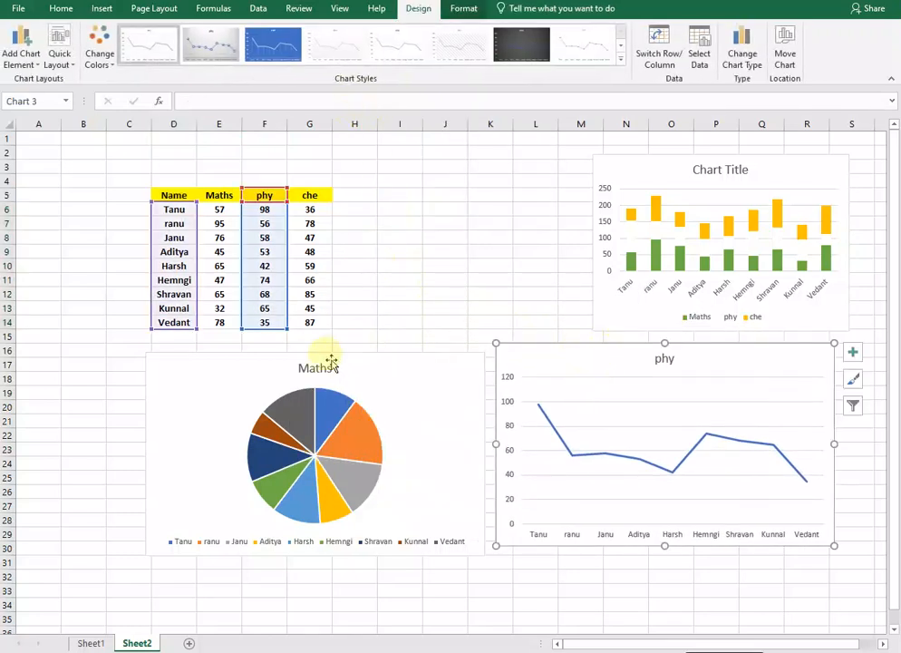
{"action": "left_click", "coordinate": [452, 218]}
- Select the names and che marks, D5:D14 and G5:G14, as the source for a new chart
{"action": "left_click_drag", "start_coordinate": [175, 194], "coordinate": [177, 315]}
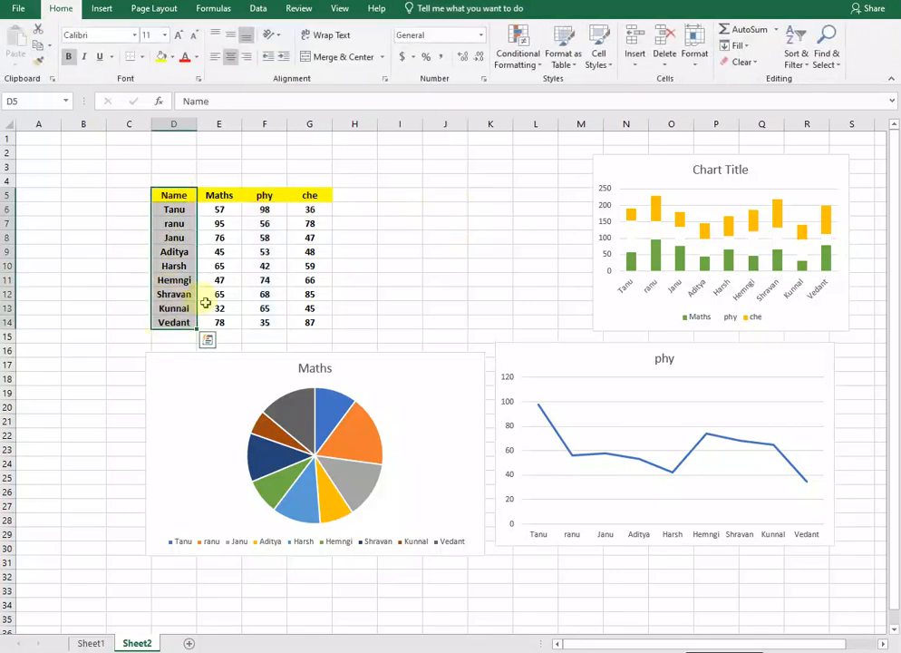
{"action": "left_click_drag", "start_coordinate": [319, 196], "coordinate": [312, 320]}
{"action": "left_click", "coordinate": [101, 9]}
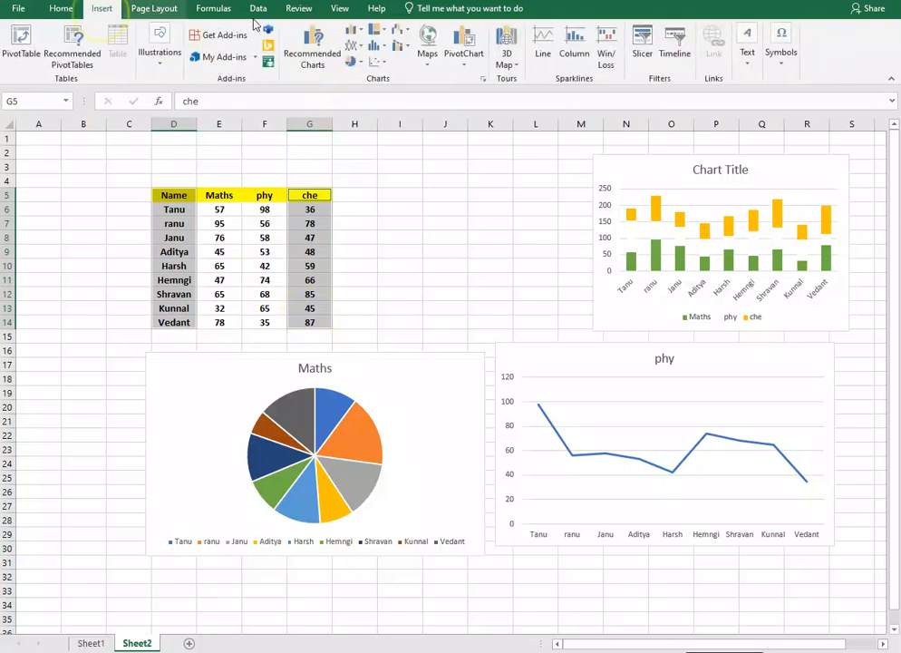
- Try to insert an open-high-low-close stock chart from the selected names and che marks
{"action": "left_click", "coordinate": [400, 46]}
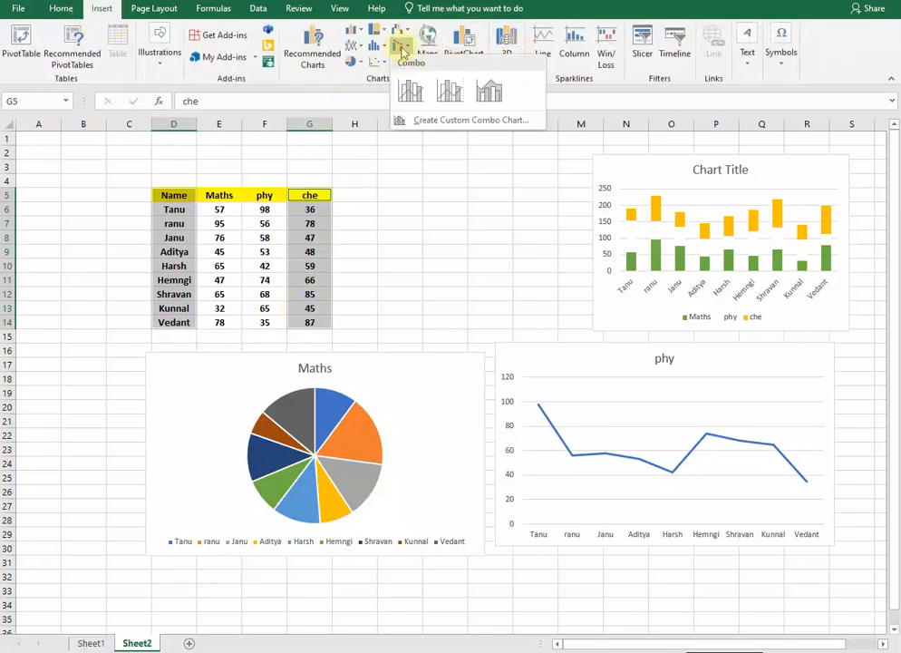
{"action": "left_click", "coordinate": [400, 29]}
{"action": "left_click", "coordinate": [400, 29]}
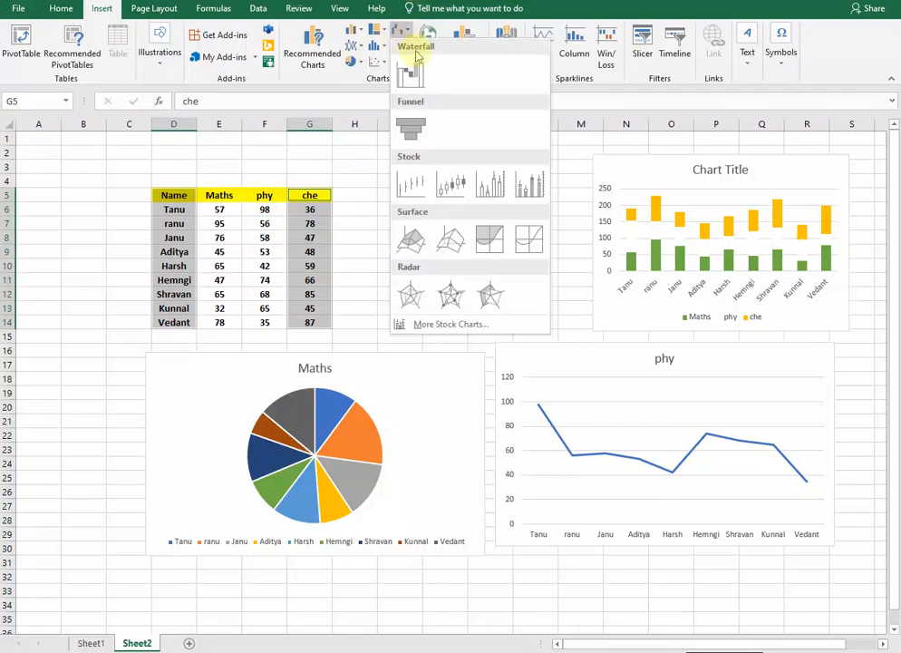
{"action": "left_click", "coordinate": [451, 187]}
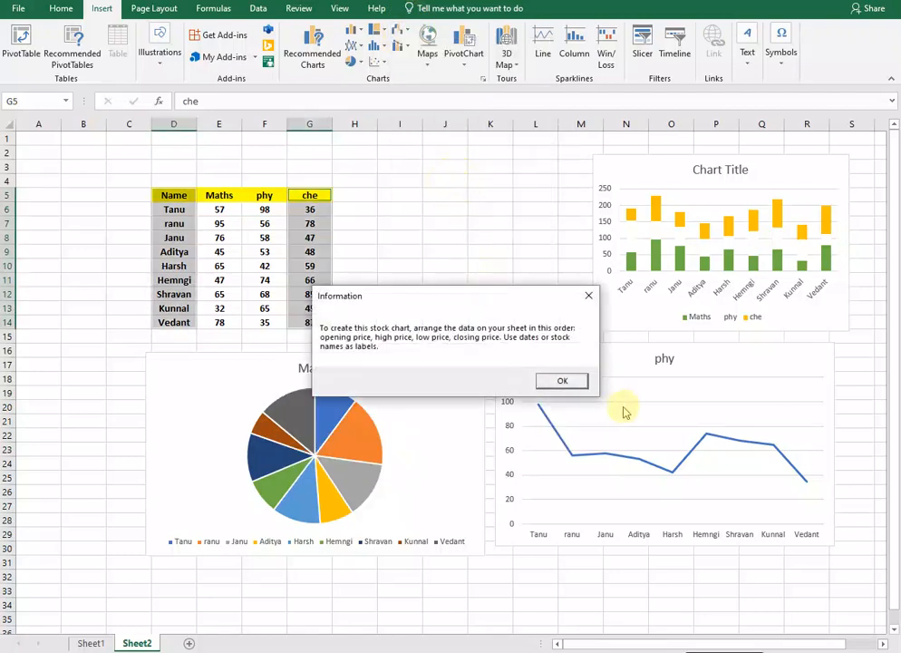
{"action": "left_click", "coordinate": [574, 387]}
{"action": "left_click", "coordinate": [401, 30]}
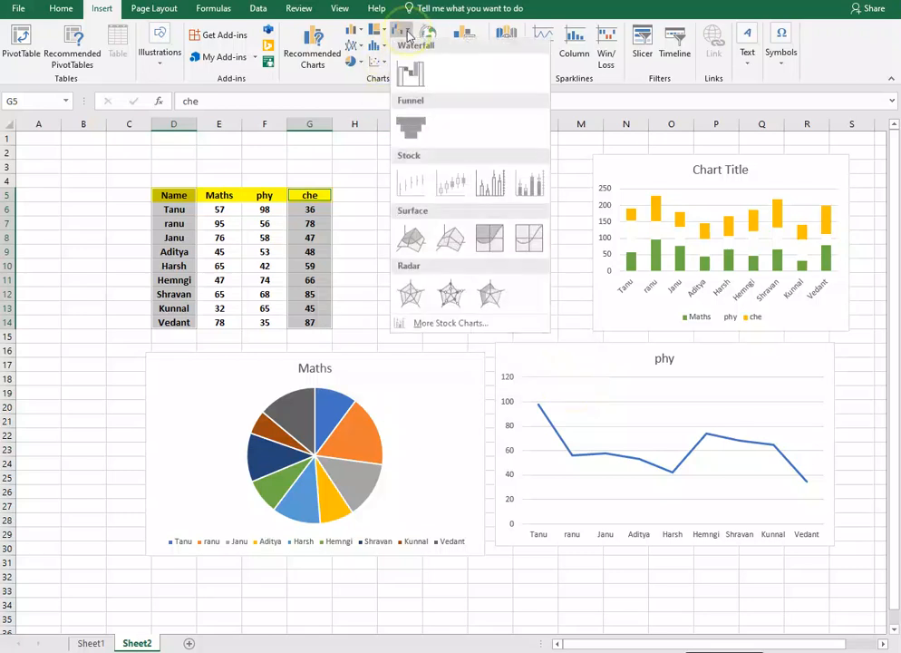
- Insert a 2-D clustered column chart of the che marks, shrink it, and place it beside the table, spanning about columns H to M
{"action": "left_click", "coordinate": [358, 37]}
{"action": "left_click", "coordinate": [357, 34]}
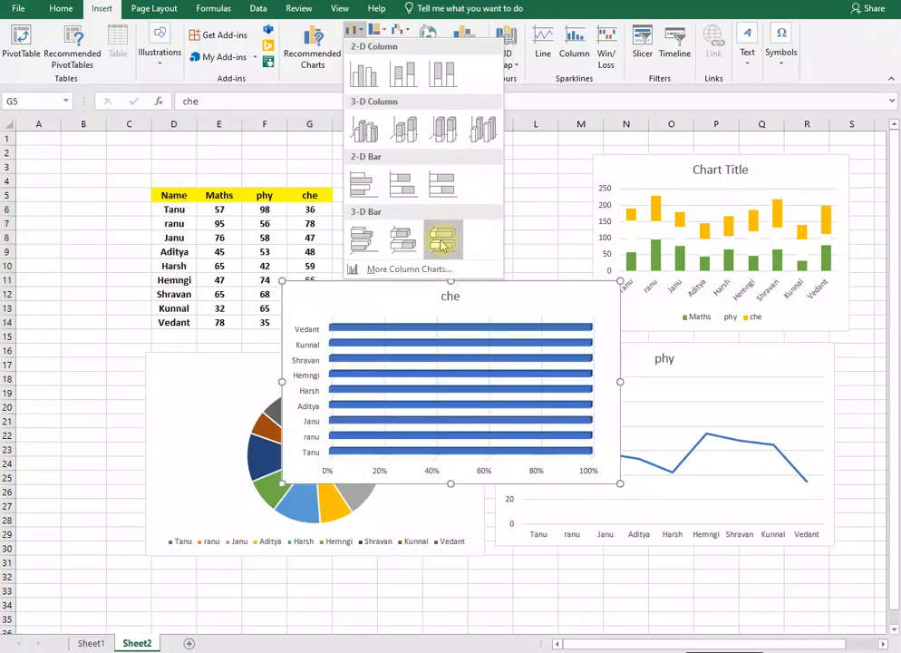
{"action": "left_click", "coordinate": [363, 76]}
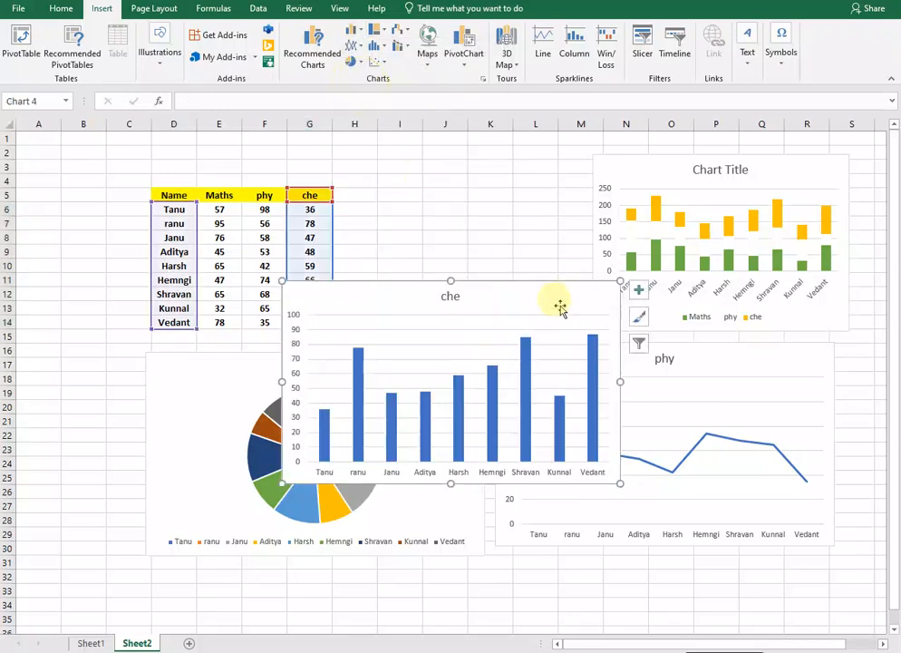
{"action": "left_click_drag", "start_coordinate": [560, 308], "coordinate": [626, 207]}
{"action": "left_click_drag", "start_coordinate": [682, 179], "coordinate": [557, 258]}
{"action": "left_click_drag", "start_coordinate": [489, 266], "coordinate": [498, 200]}
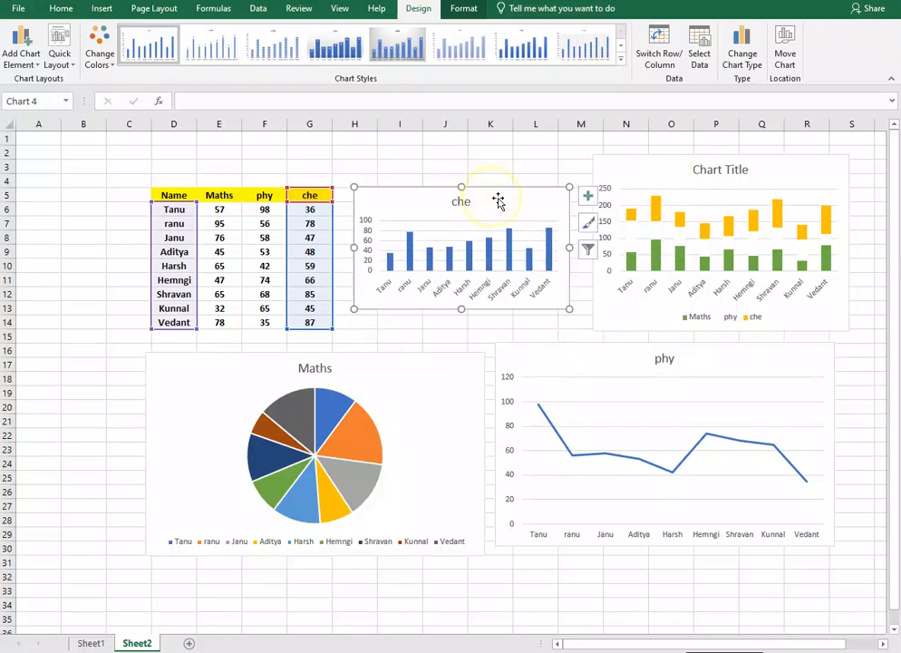
{"action": "left_click", "coordinate": [474, 150]}
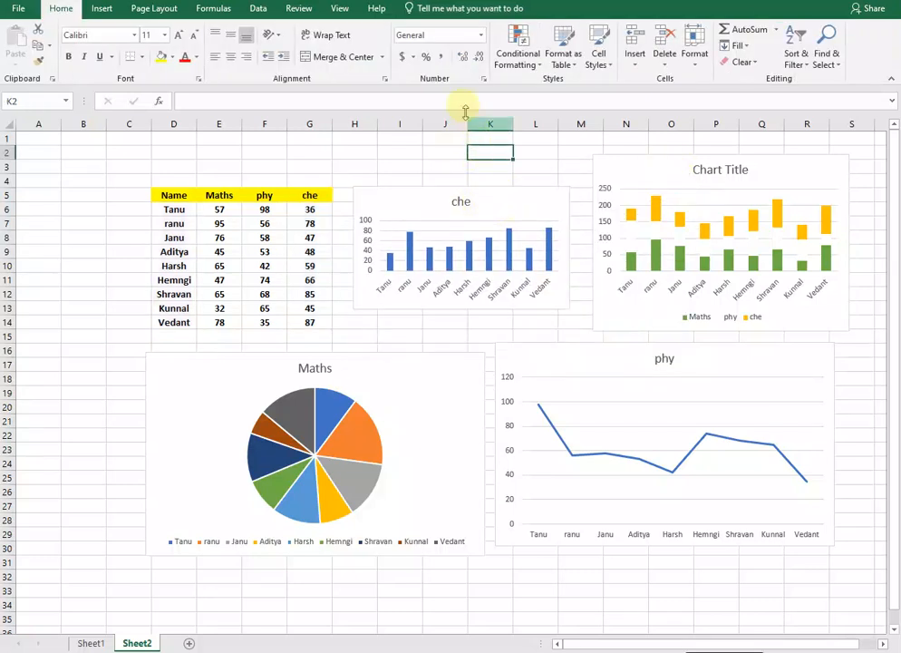
- Move the stacked column chart and the che chart farther from the table, leaving columns H and I free
{"action": "left_click_drag", "start_coordinate": [654, 176], "coordinate": [718, 171]}
{"action": "left_click_drag", "start_coordinate": [507, 199], "coordinate": [593, 181]}
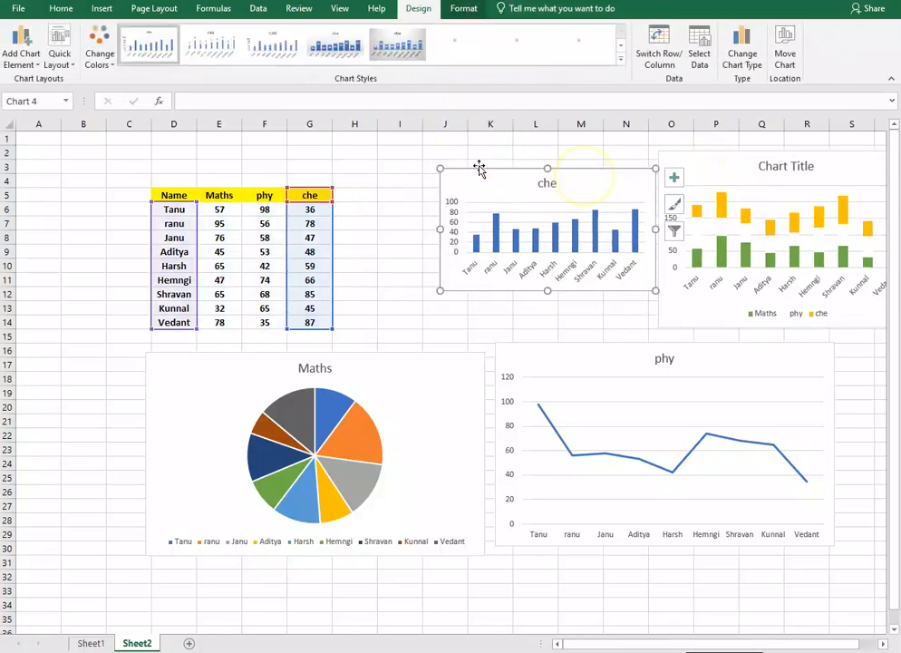
{"action": "left_click", "coordinate": [403, 181]}
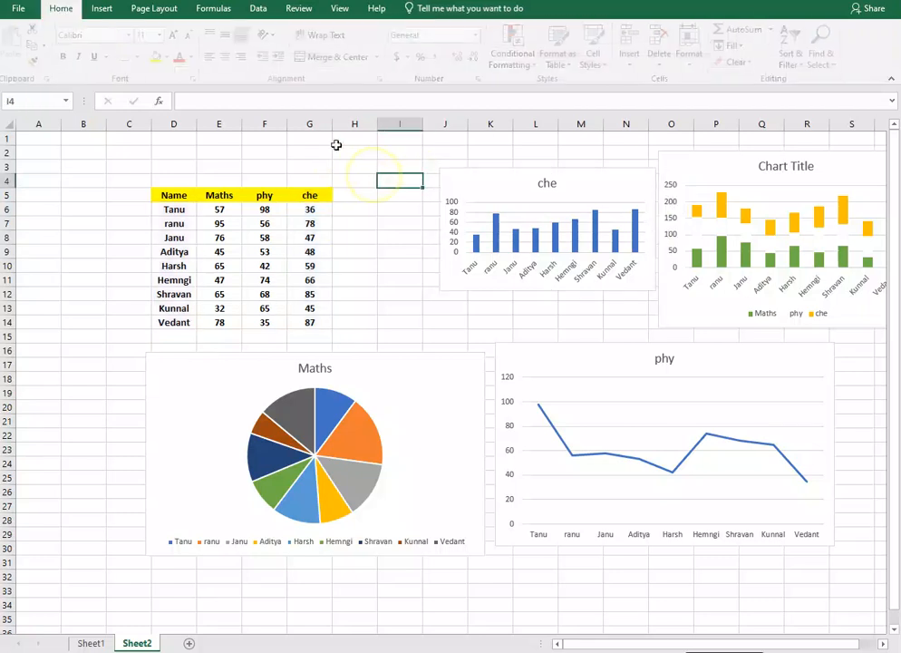
- Insert a line sparkline in H6 from the first student's marks in E6:G6
{"action": "left_click", "coordinate": [102, 8]}
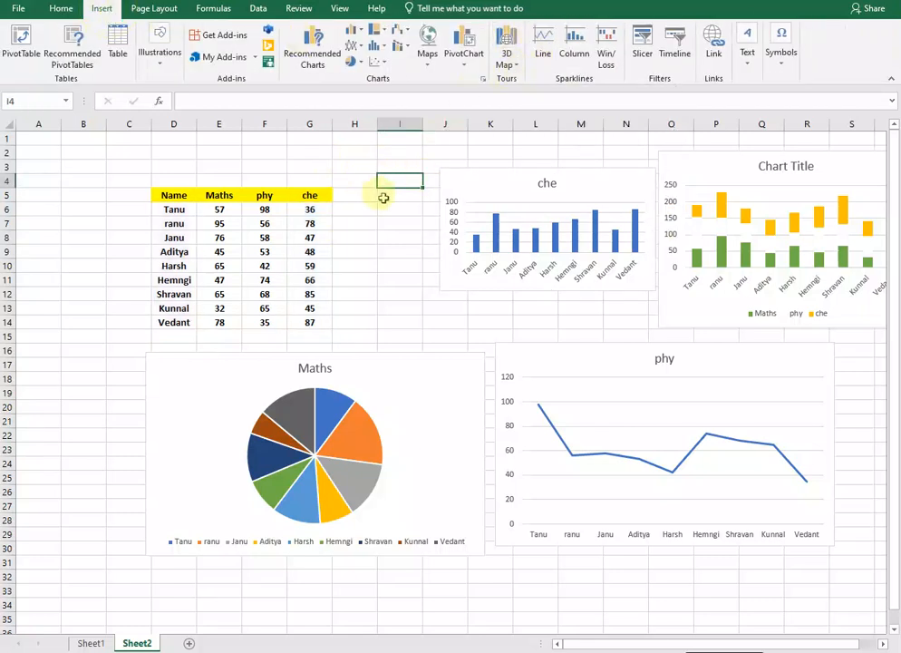
{"action": "left_click", "coordinate": [352, 207]}
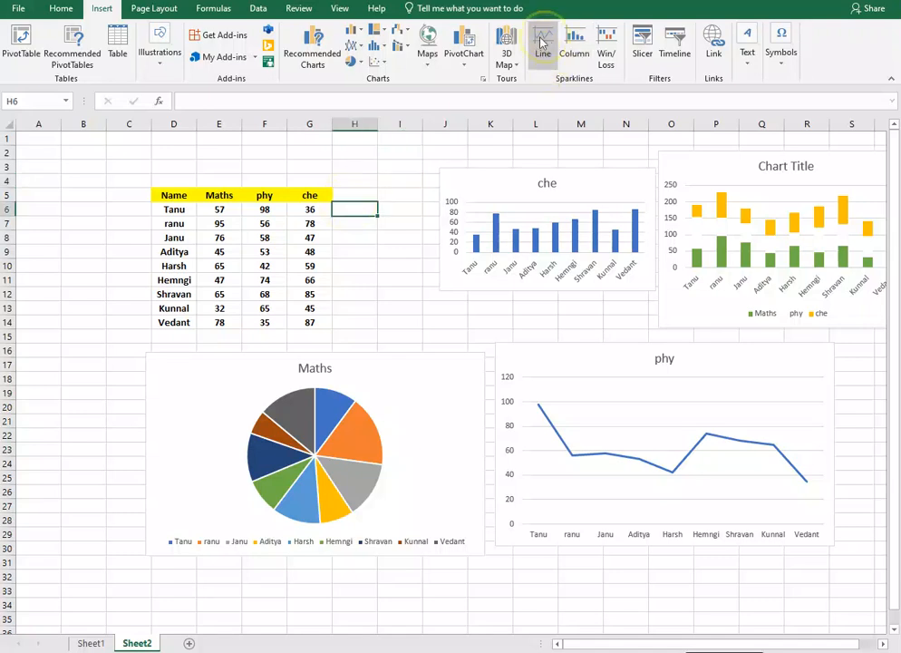
{"action": "left_click", "coordinate": [542, 42]}
{"action": "left_click_drag", "start_coordinate": [221, 208], "coordinate": [309, 210]}
{"action": "left_click", "coordinate": [675, 423]}
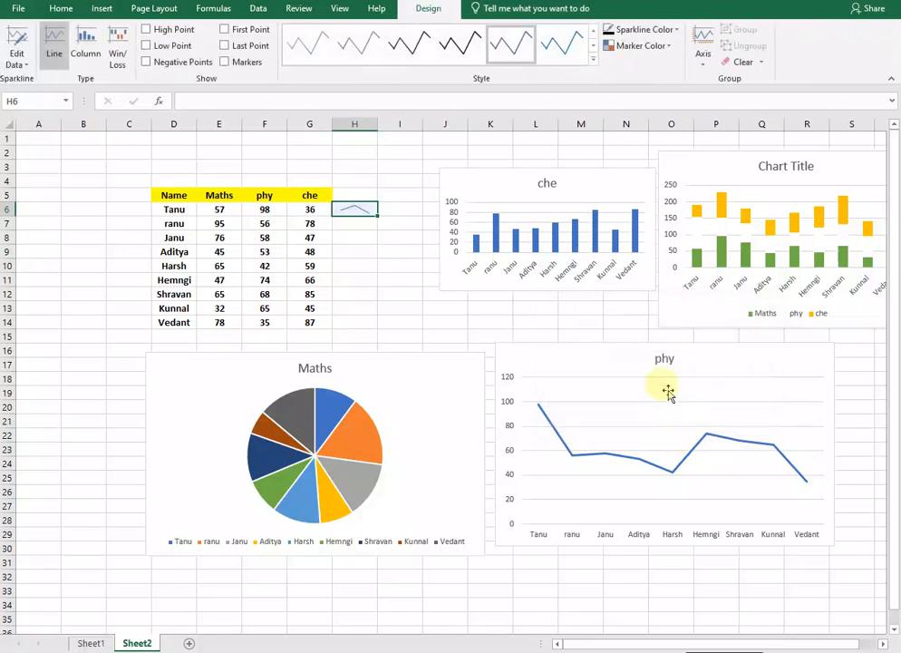
- Insert a column sparkline in H7 from the second student's marks in E7:G7
{"action": "left_click", "coordinate": [354, 223]}
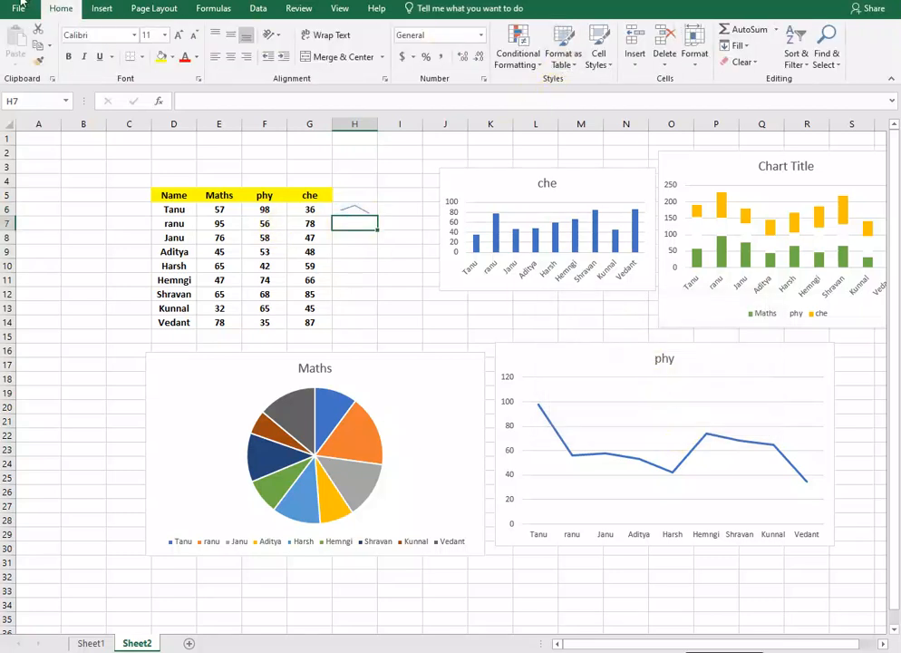
{"action": "left_click", "coordinate": [101, 9]}
{"action": "left_click", "coordinate": [575, 41]}
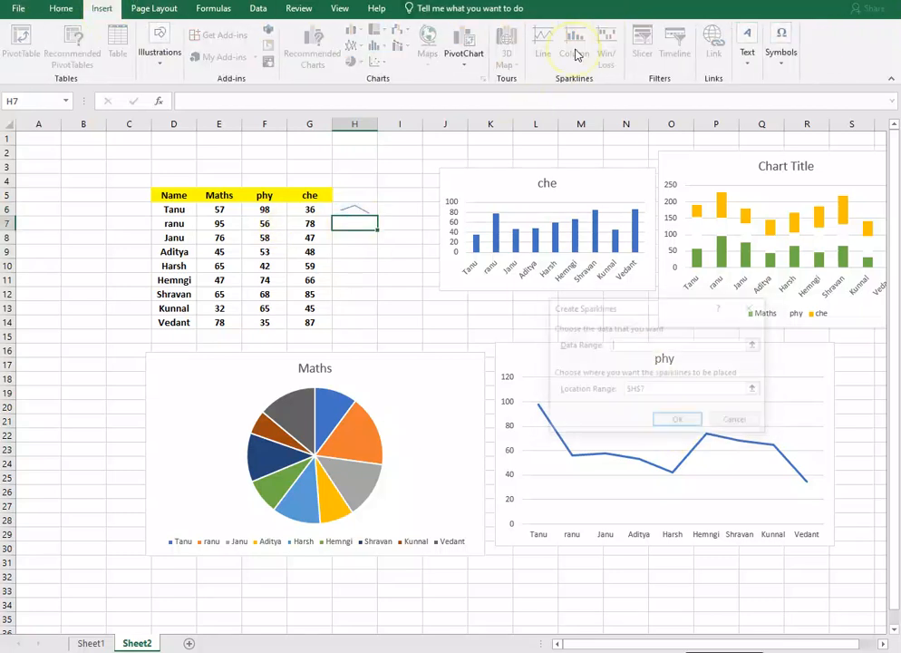
{"action": "left_click_drag", "start_coordinate": [221, 225], "coordinate": [299, 224]}
{"action": "left_click", "coordinate": [680, 422]}
- Fill the column sparkline in H7 down to H14 for the remaining students
{"action": "left_click", "coordinate": [355, 265]}
{"action": "left_click", "coordinate": [361, 221]}
{"action": "left_click_drag", "start_coordinate": [378, 230], "coordinate": [383, 325]}
{"action": "left_click", "coordinate": [362, 265]}
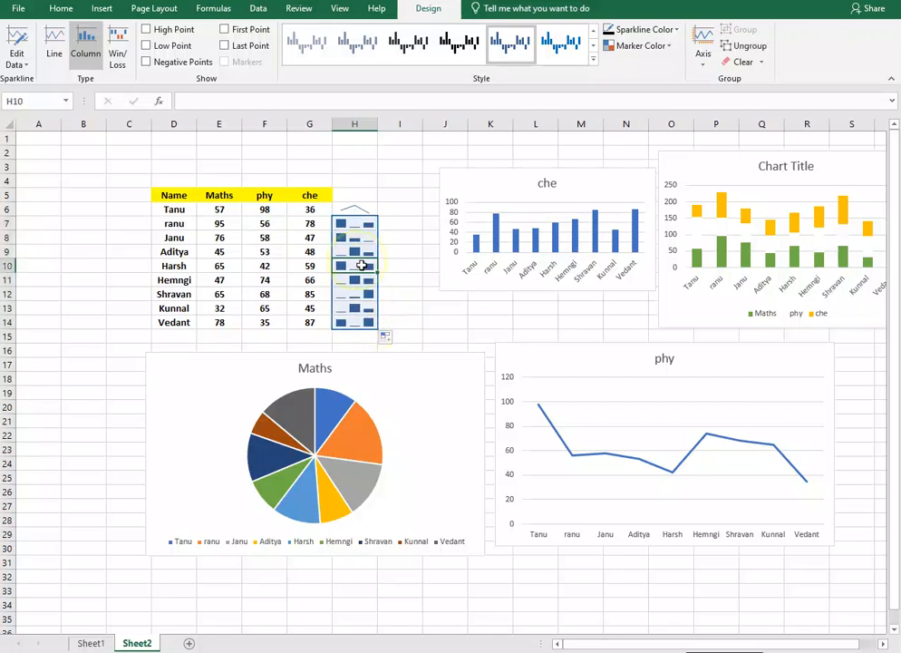
{"action": "double_click", "coordinate": [362, 265]}
{"action": "left_click", "coordinate": [385, 303]}
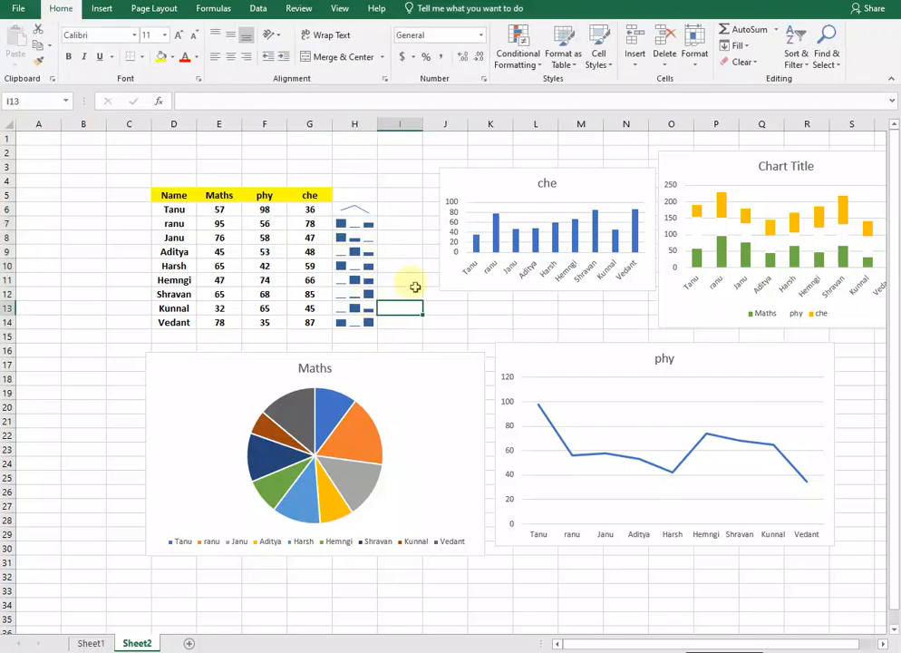
- Color the column sparklines in H7:H14 dark red and mark their high points in orange
{"action": "left_click", "coordinate": [360, 265]}
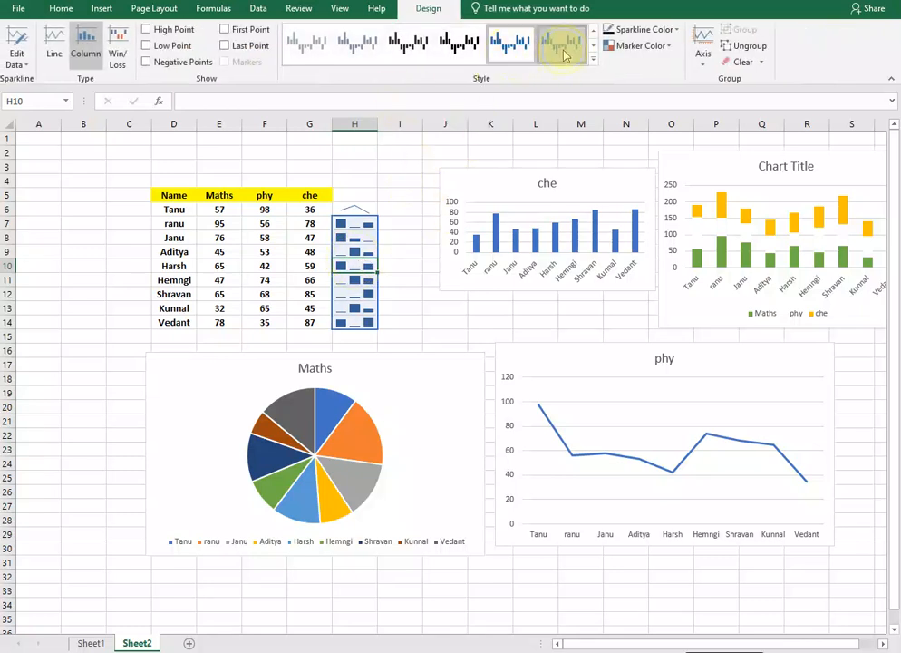
{"action": "left_click", "coordinate": [635, 46]}
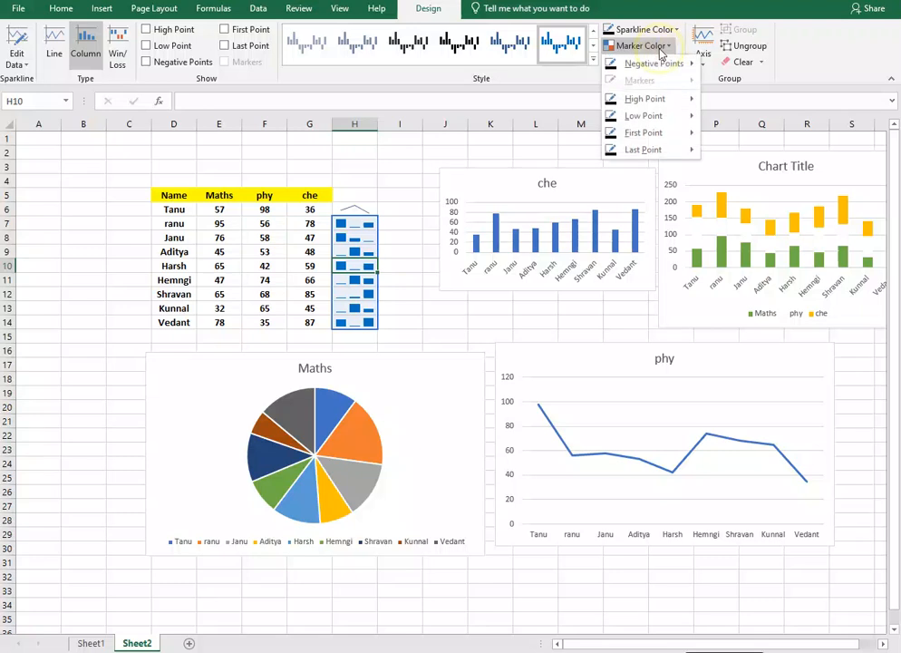
{"action": "mouse_move", "coordinate": [679, 98]}
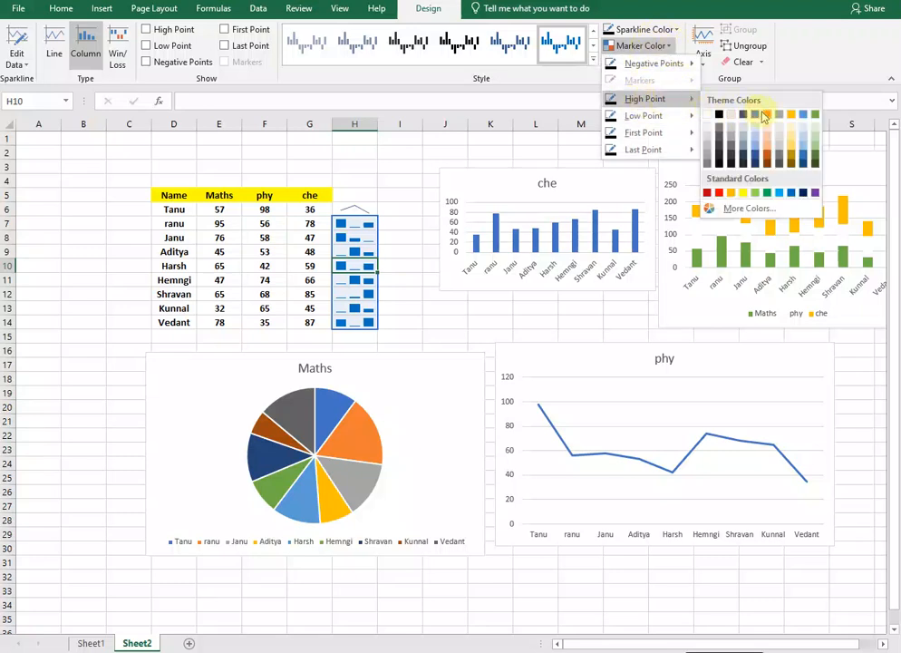
{"action": "left_click", "coordinate": [766, 114]}
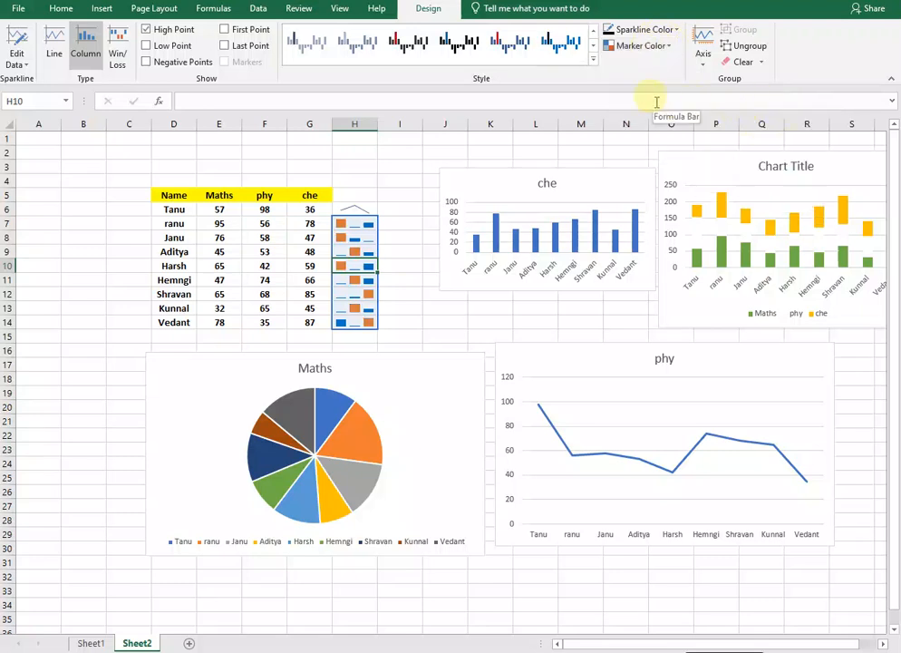
{"action": "left_click", "coordinate": [667, 33]}
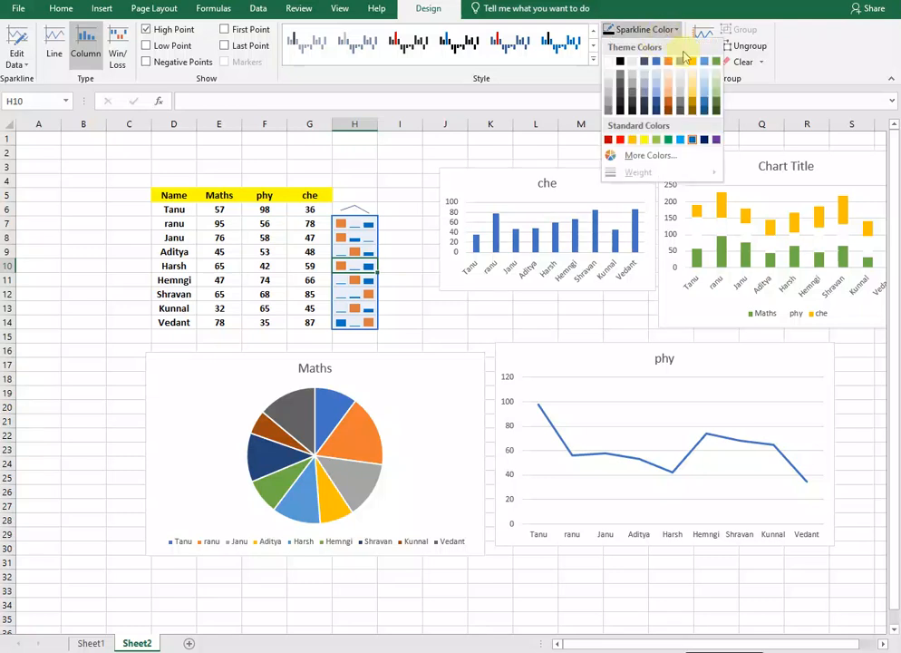
{"action": "left_click", "coordinate": [613, 141]}
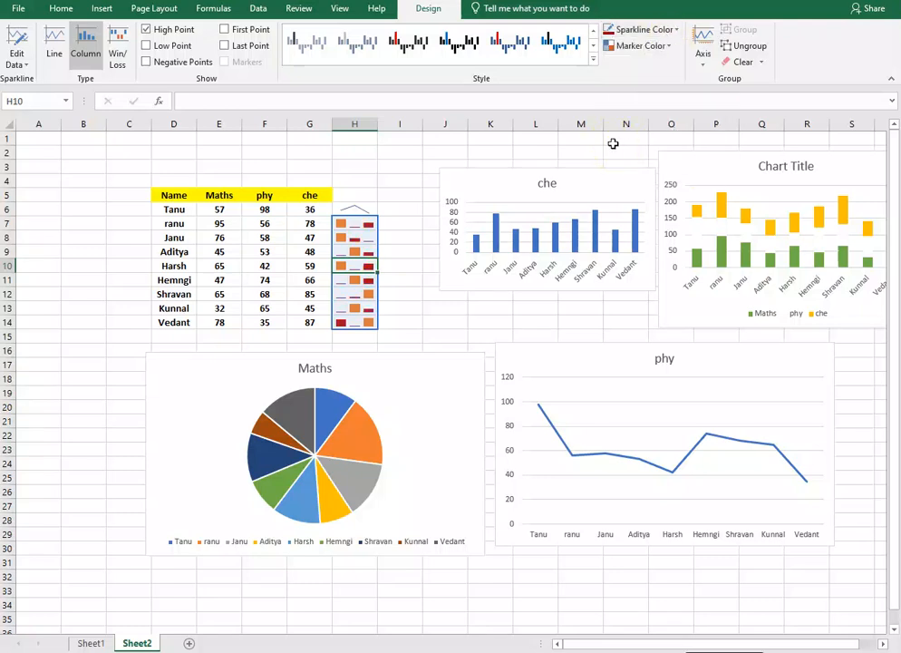
- Check the sparkline axis options, try the Win/Loss and Column types, and convert the H7:H14 sparklines to the Line type
{"action": "left_click", "coordinate": [704, 54]}
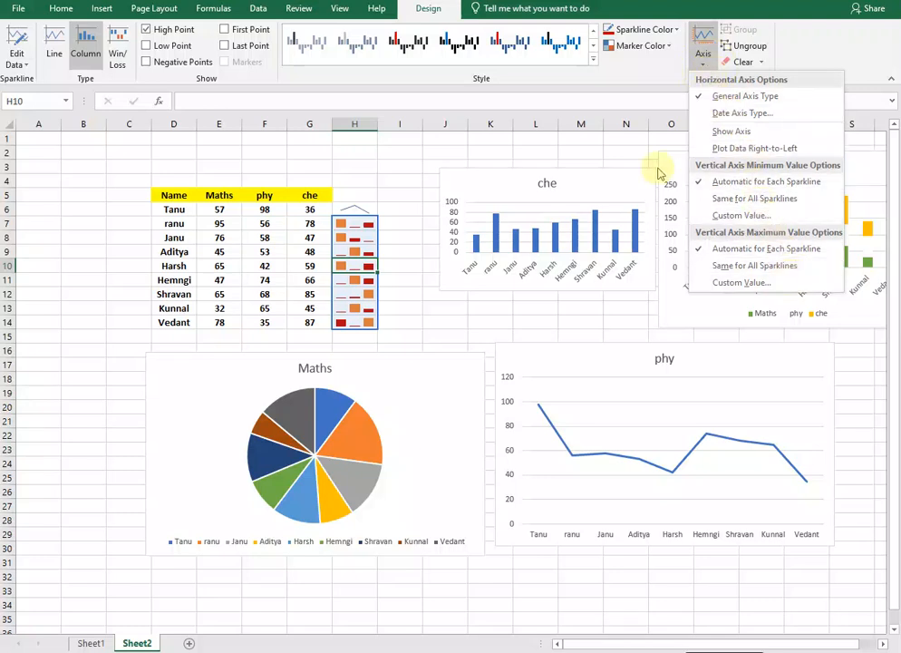
{"action": "left_click", "coordinate": [612, 94]}
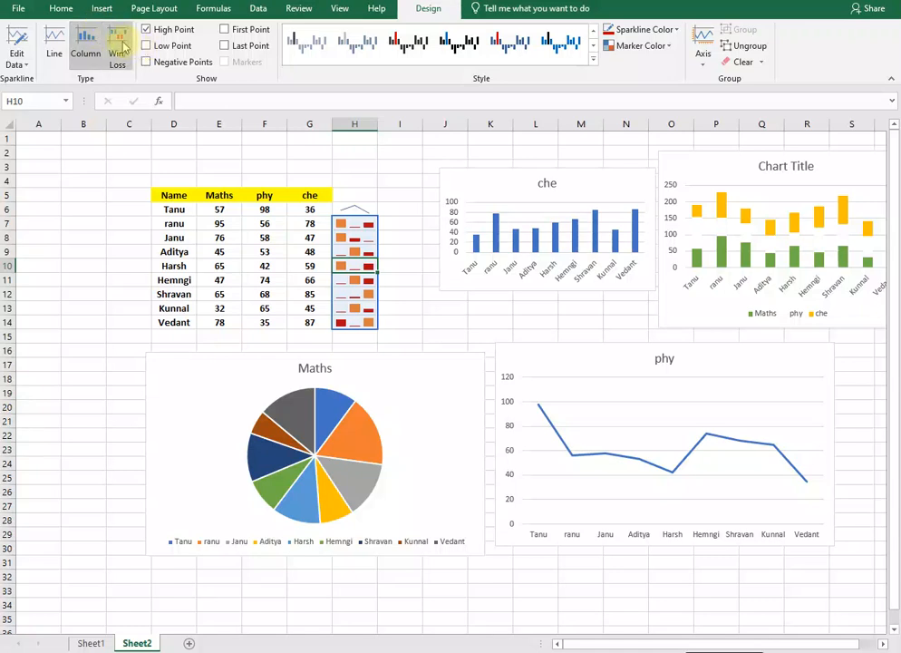
{"action": "left_click", "coordinate": [122, 47]}
{"action": "left_click", "coordinate": [86, 43]}
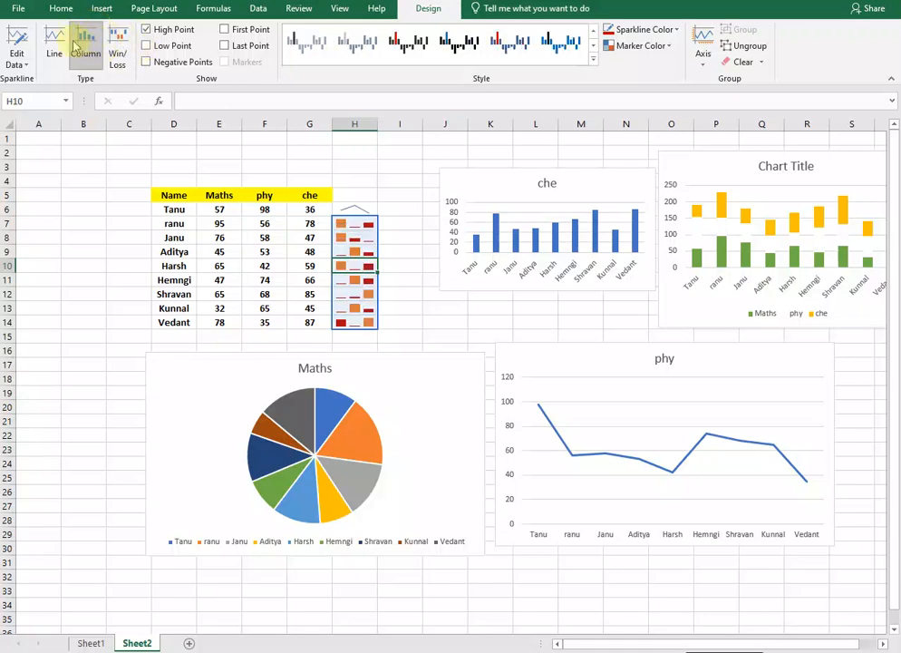
{"action": "left_click", "coordinate": [59, 45]}
{"action": "left_click", "coordinate": [17, 40]}
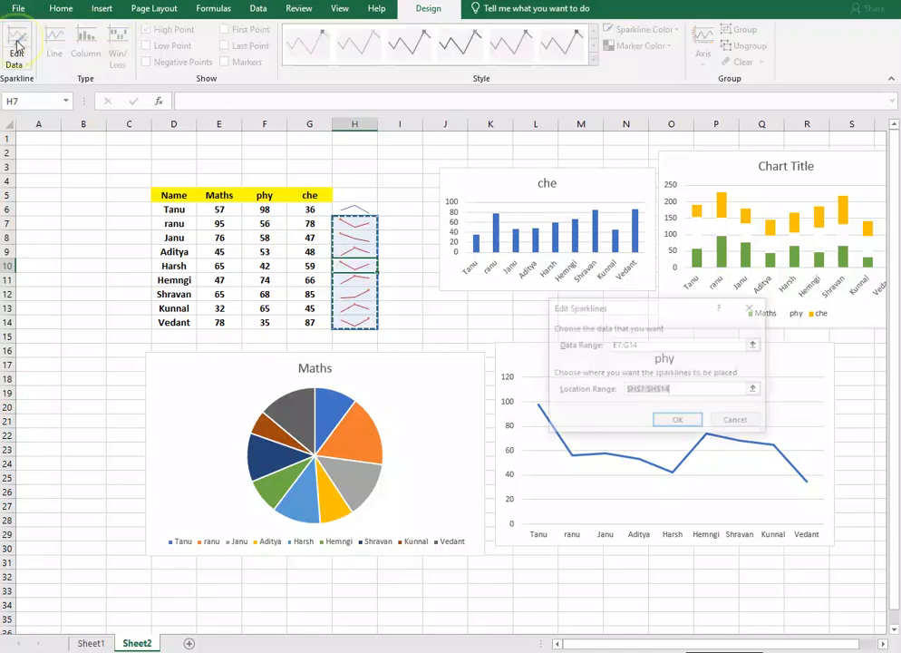
{"action": "left_click", "coordinate": [737, 422]}
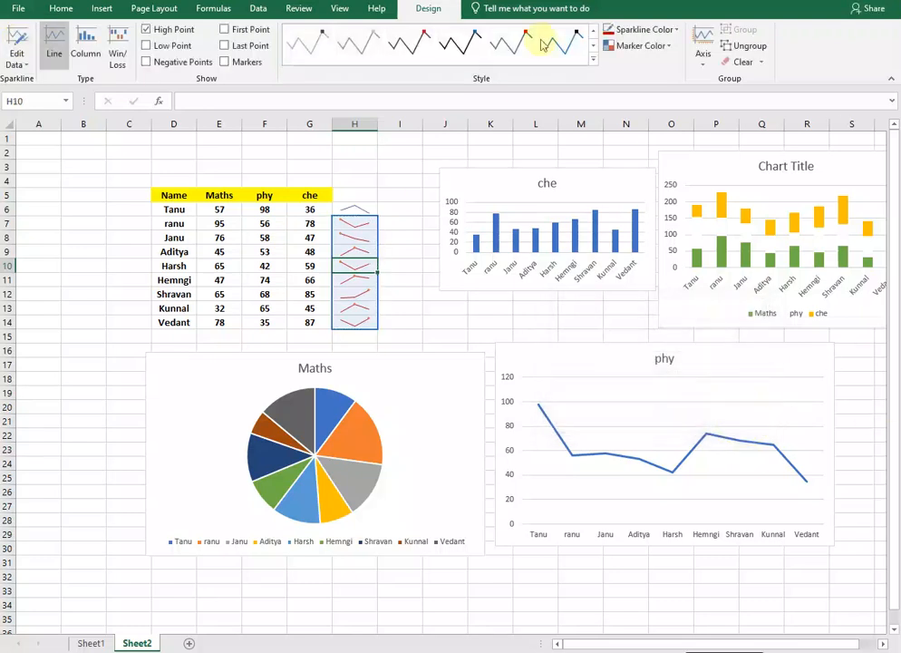
{"action": "left_click", "coordinate": [102, 9]}
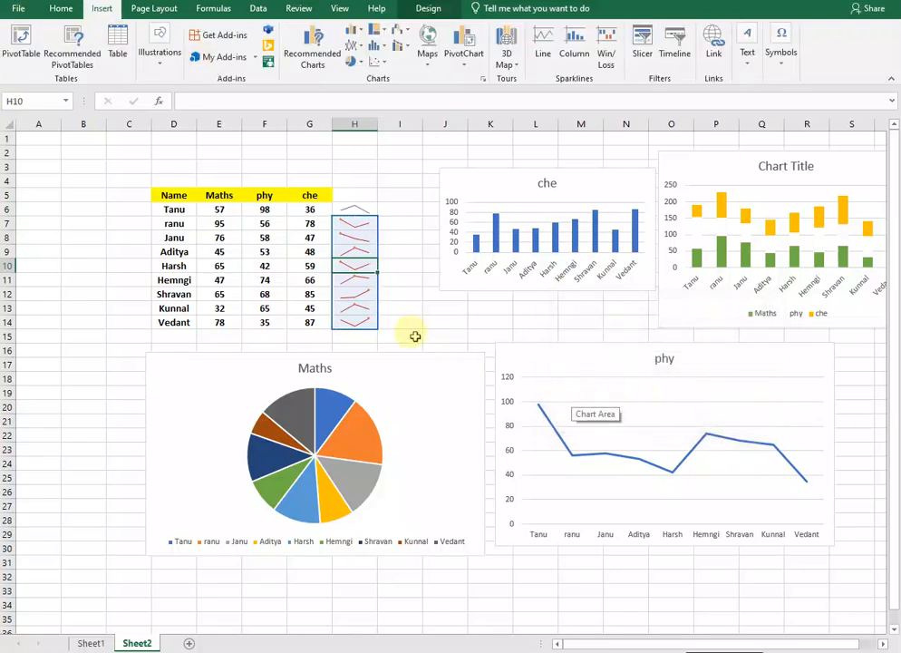
{"action": "left_click", "coordinate": [667, 57]}
{"action": "left_click", "coordinate": [591, 482]}
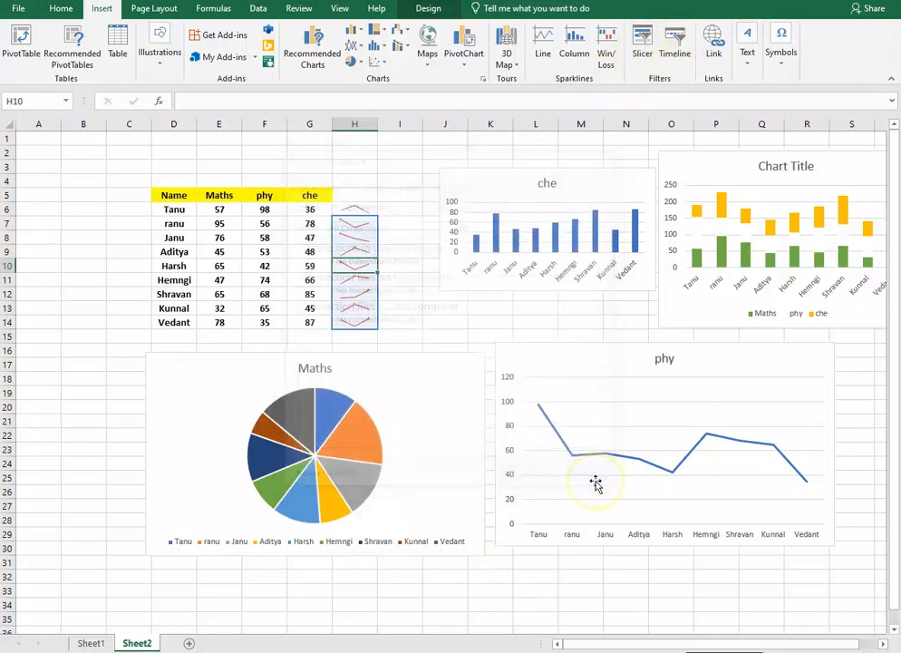
{"action": "left_click", "coordinate": [749, 57]}
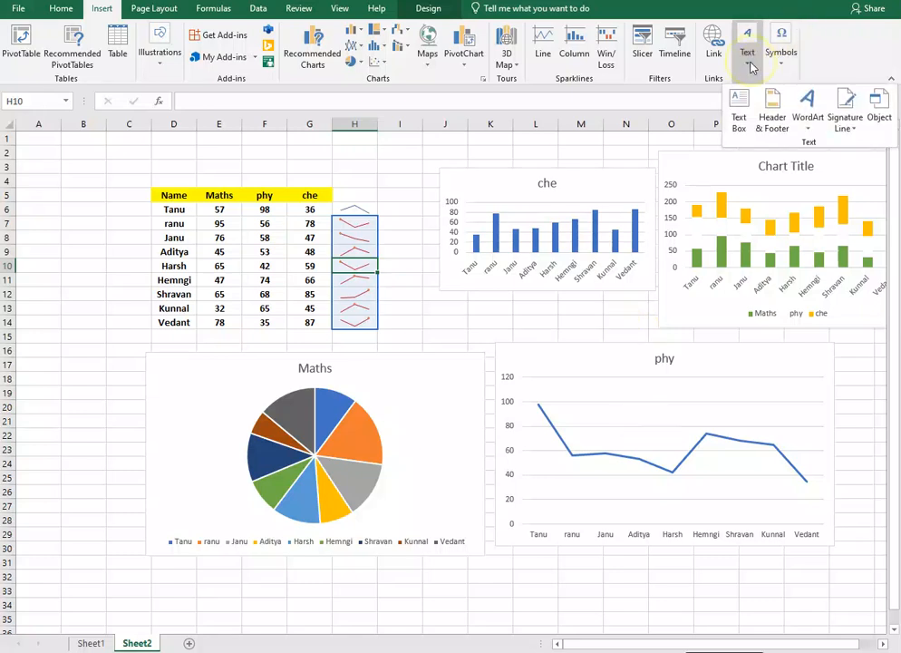
{"action": "left_click", "coordinate": [773, 64]}
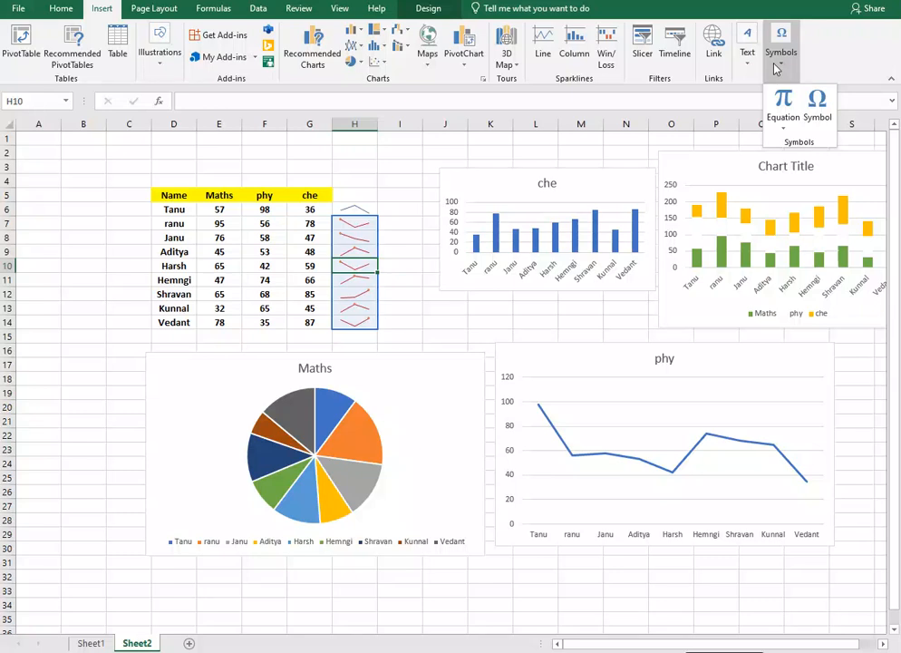
{"action": "left_click", "coordinate": [782, 73]}
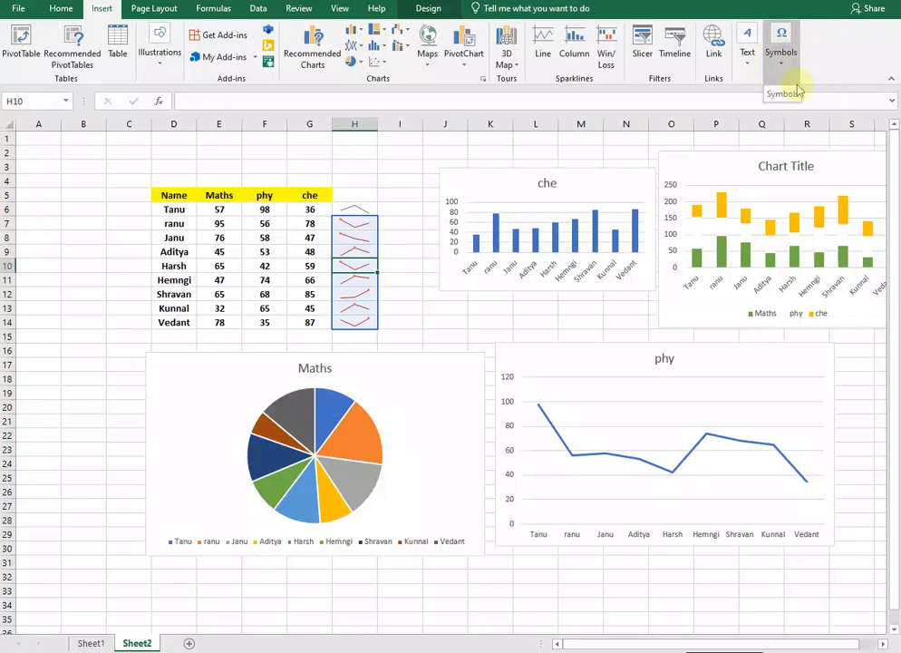
{"action": "left_click", "coordinate": [515, 347]}
{"action": "left_click", "coordinate": [499, 336]}
{"action": "left_click", "coordinate": [471, 324]}
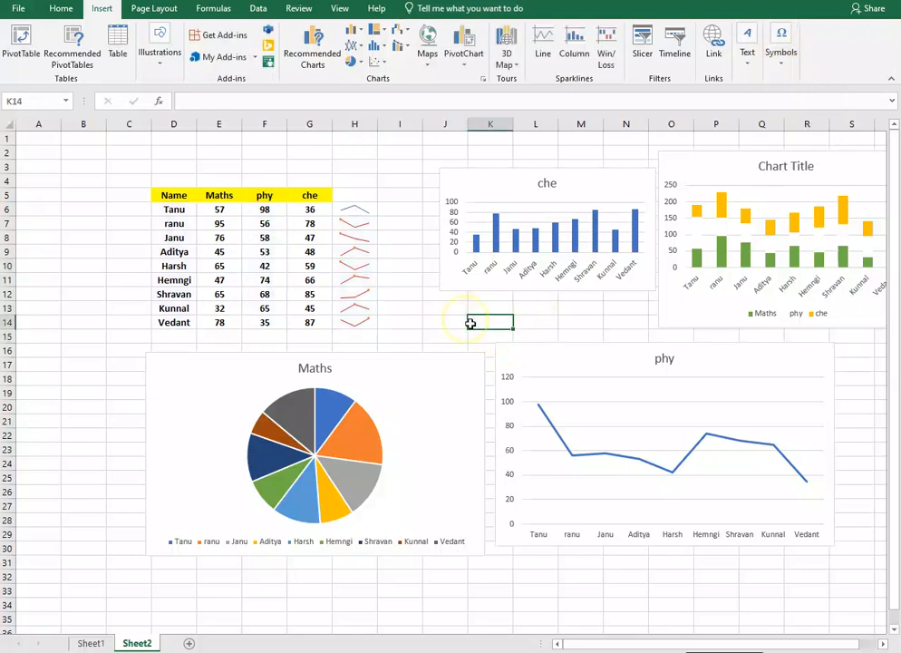
{"action": "left_click", "coordinate": [469, 383]}
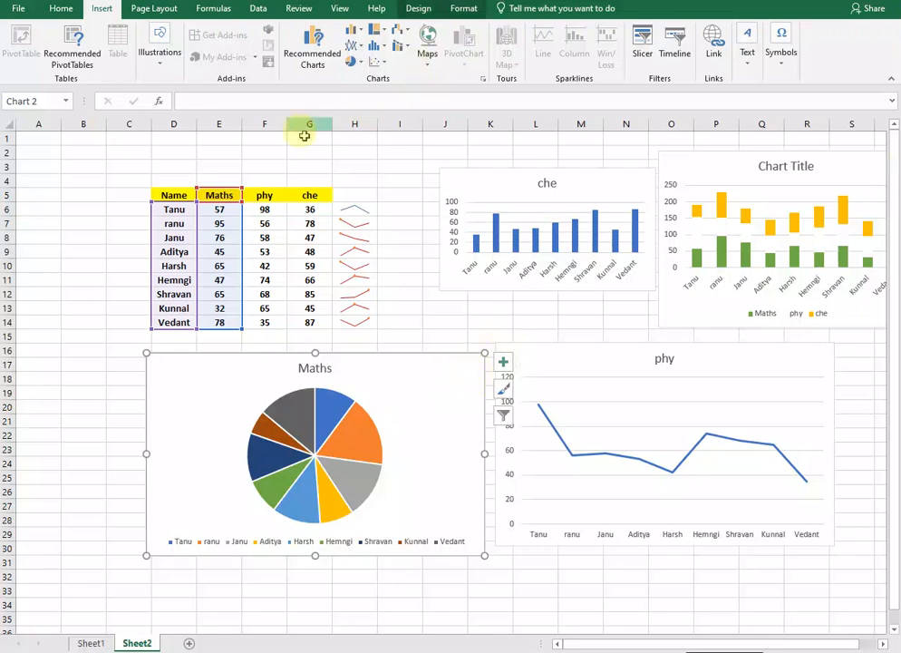
{"action": "left_click", "coordinate": [400, 223]}
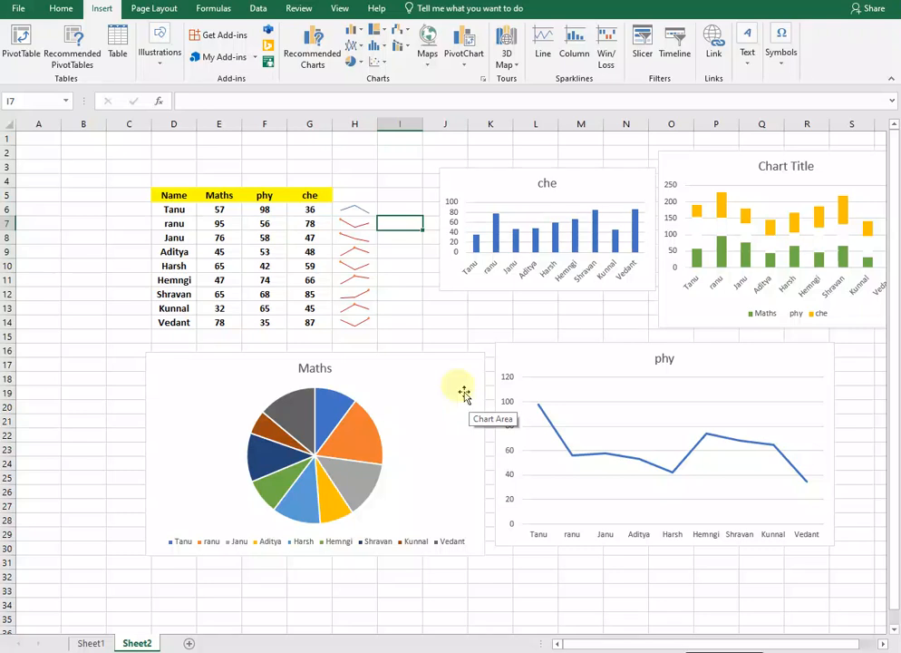
- Select the marks range D5:G14 and try to insert a slicer for it
{"action": "left_click_drag", "start_coordinate": [173, 195], "coordinate": [297, 317]}
{"action": "left_click", "coordinate": [641, 57]}
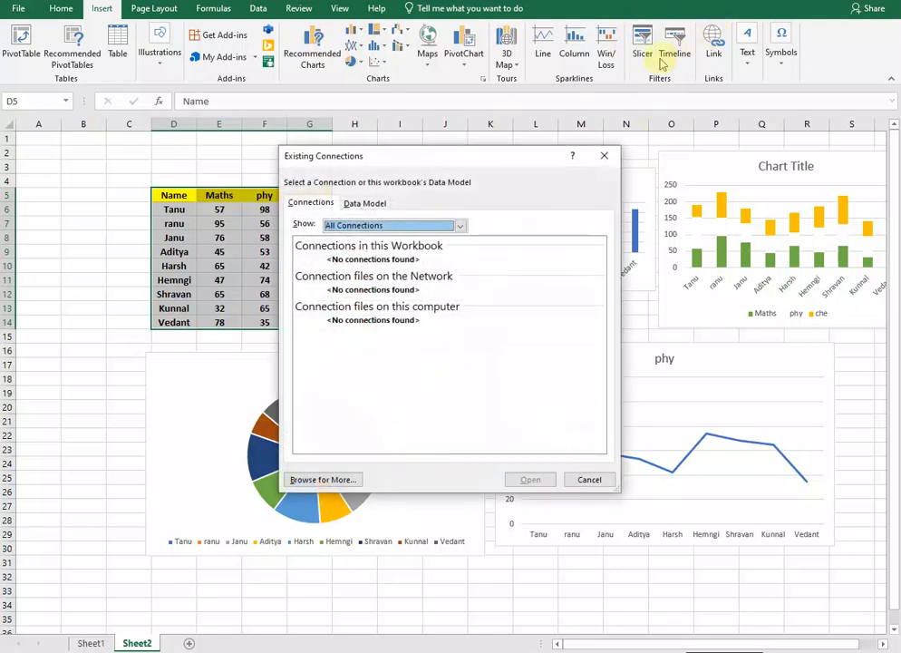
{"action": "left_click", "coordinate": [589, 479]}
{"action": "left_click", "coordinate": [641, 50]}
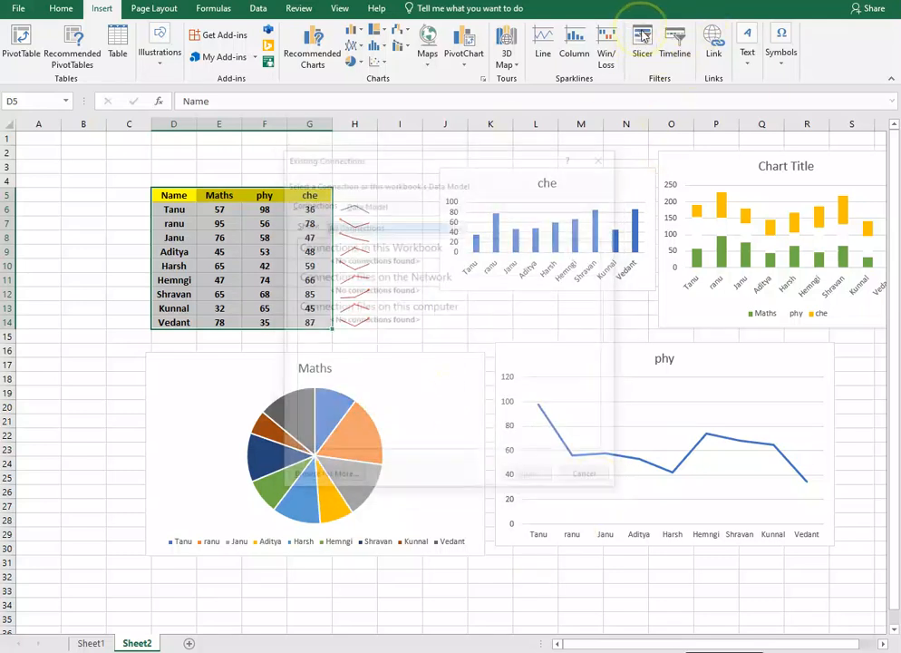
{"action": "left_click", "coordinate": [589, 480]}
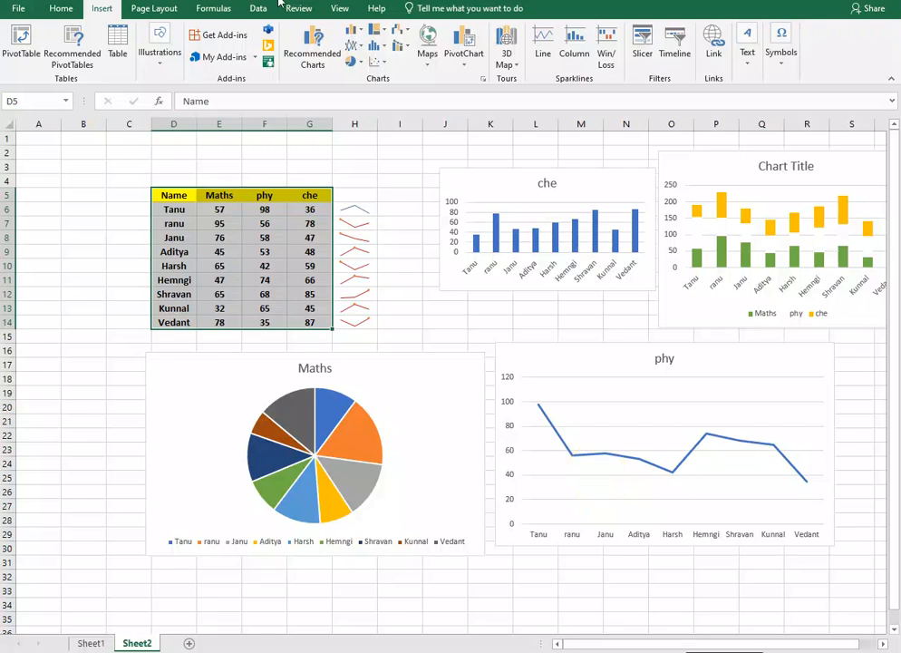
- Format the selected range D5:G14 as a table with headers, using an orange style from the Light group
{"action": "left_click", "coordinate": [64, 9]}
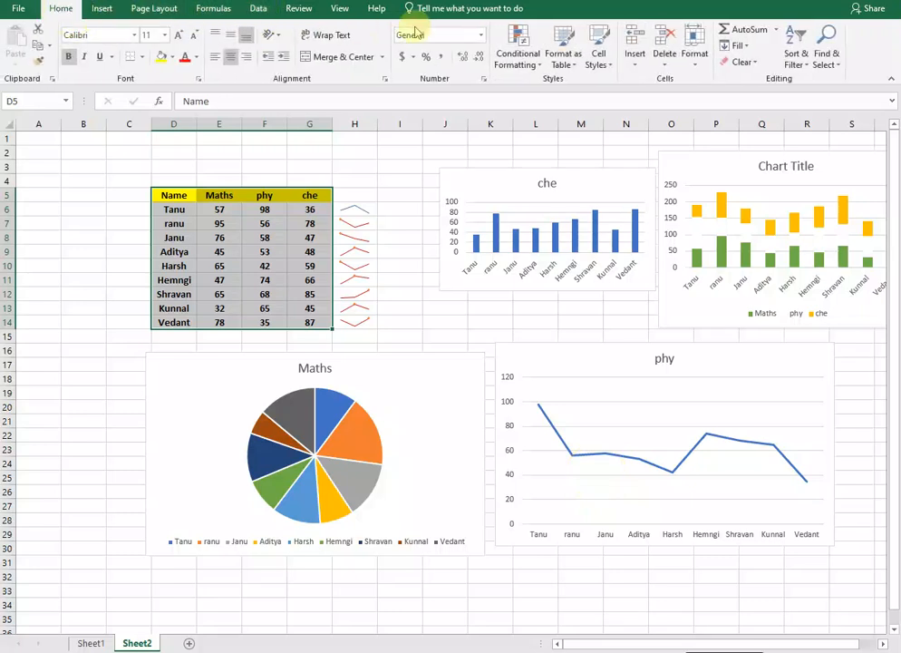
{"action": "left_click", "coordinate": [568, 57]}
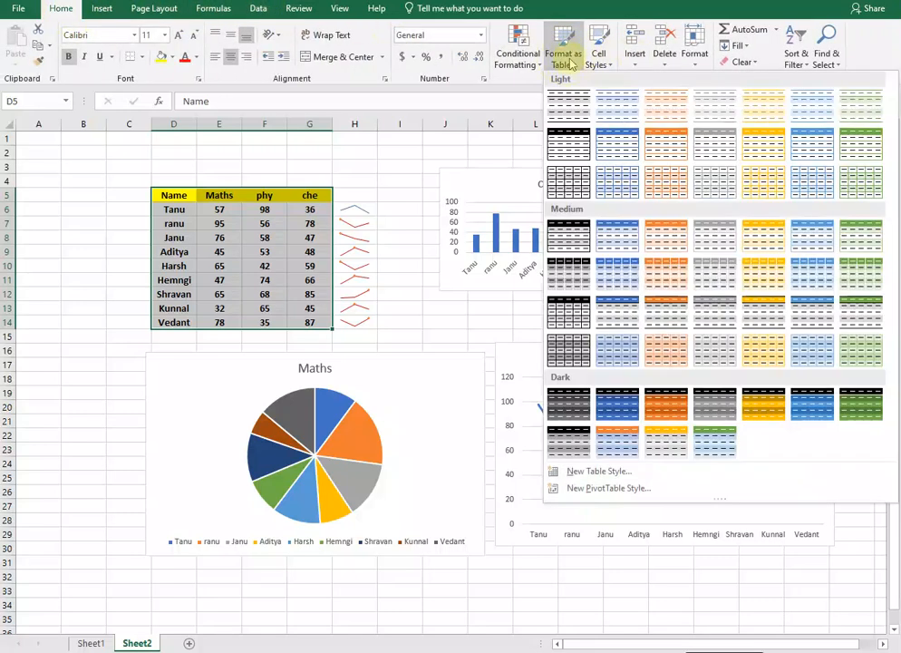
{"action": "left_click", "coordinate": [676, 145]}
{"action": "left_click", "coordinate": [662, 385]}
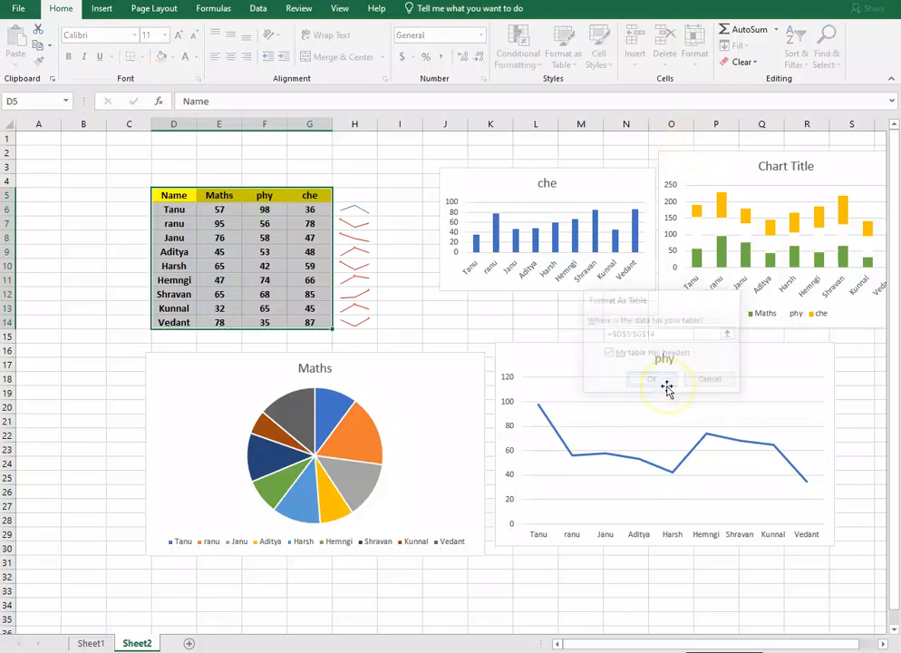
- Insert slicers for the Name, Maths, phy and che columns of the table
{"action": "left_click", "coordinate": [207, 50]}
{"action": "left_click", "coordinate": [591, 261]}
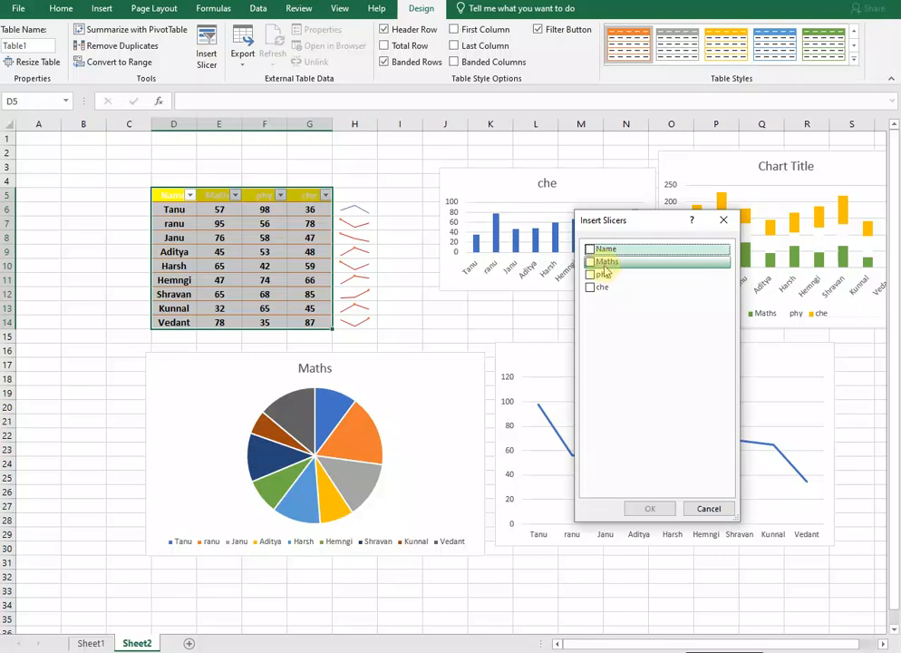
{"action": "left_click", "coordinate": [590, 274]}
{"action": "left_click", "coordinate": [591, 286]}
{"action": "left_click", "coordinate": [590, 249]}
{"action": "left_click", "coordinate": [650, 508]}
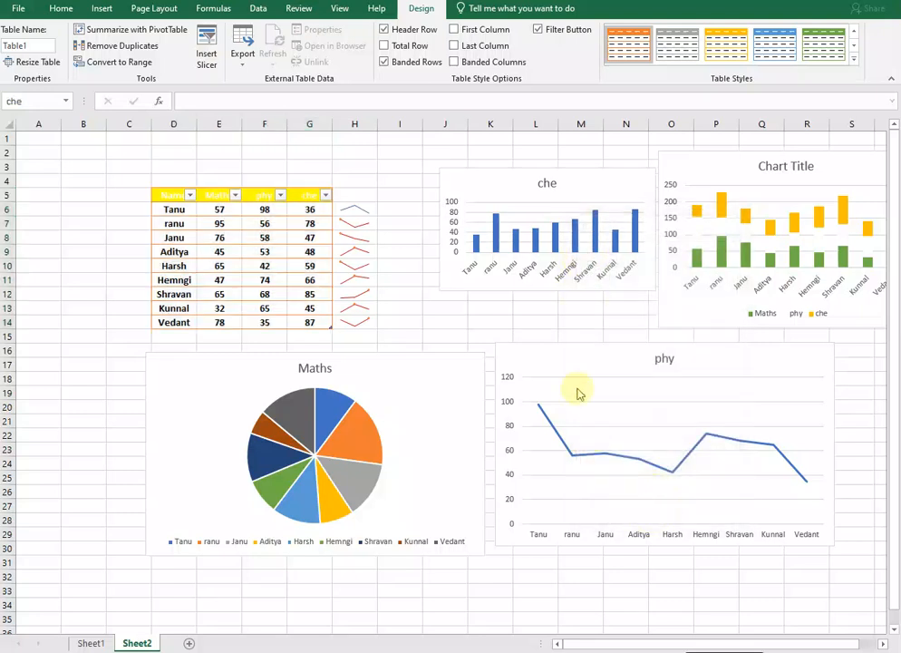
- Separate the overlapping slicers: Name, Maths and phy around the table's west side, and che below the space between the pie and line charts
{"action": "left_click_drag", "start_coordinate": [335, 253], "coordinate": [133, 252]}
{"action": "left_click_drag", "start_coordinate": [359, 245], "coordinate": [89, 223]}
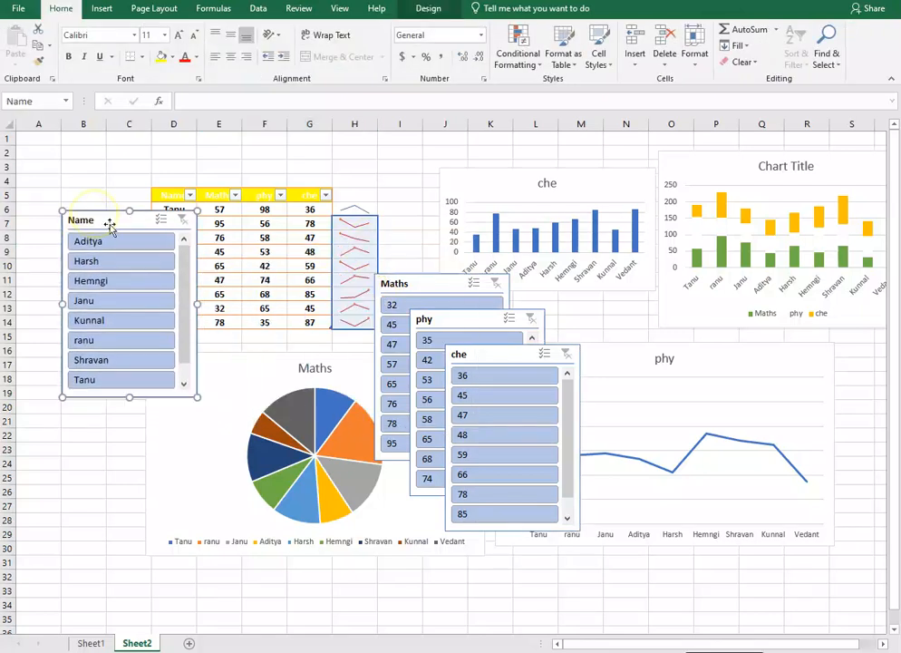
{"action": "left_click_drag", "start_coordinate": [426, 282], "coordinate": [66, 388]}
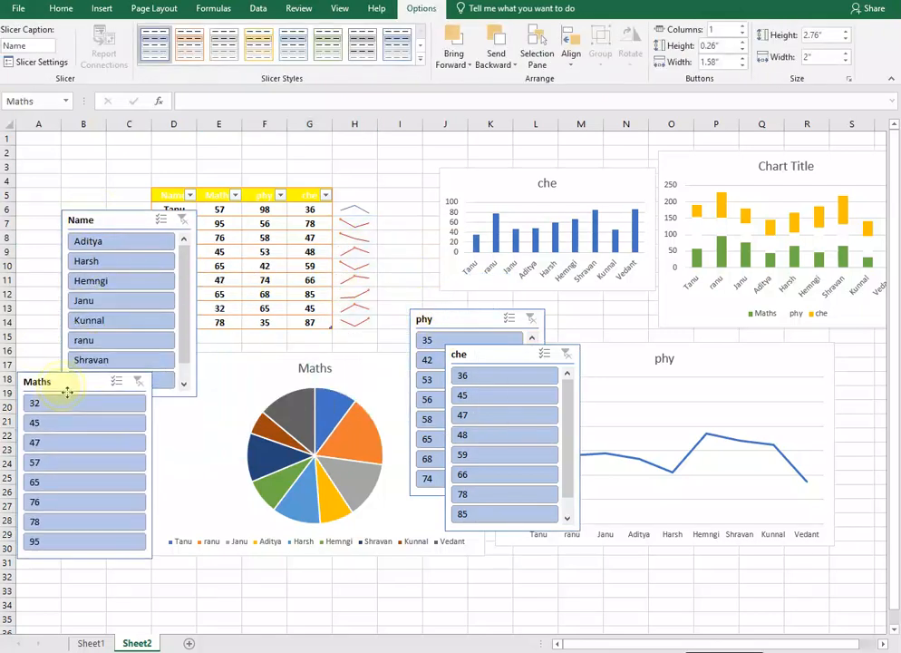
{"action": "left_click_drag", "start_coordinate": [466, 318], "coordinate": [178, 156]}
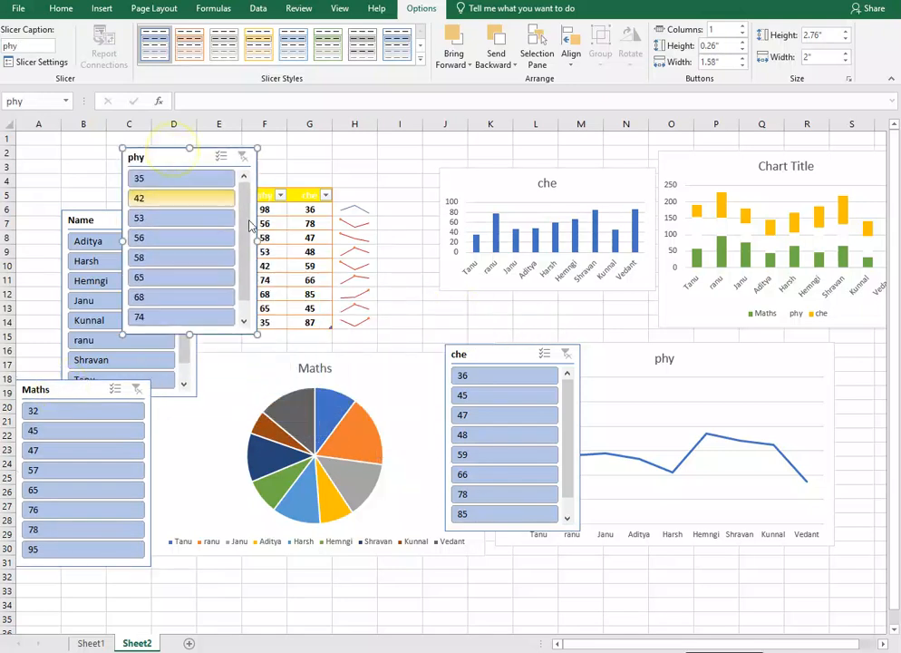
{"action": "left_click_drag", "start_coordinate": [496, 354], "coordinate": [436, 510]}
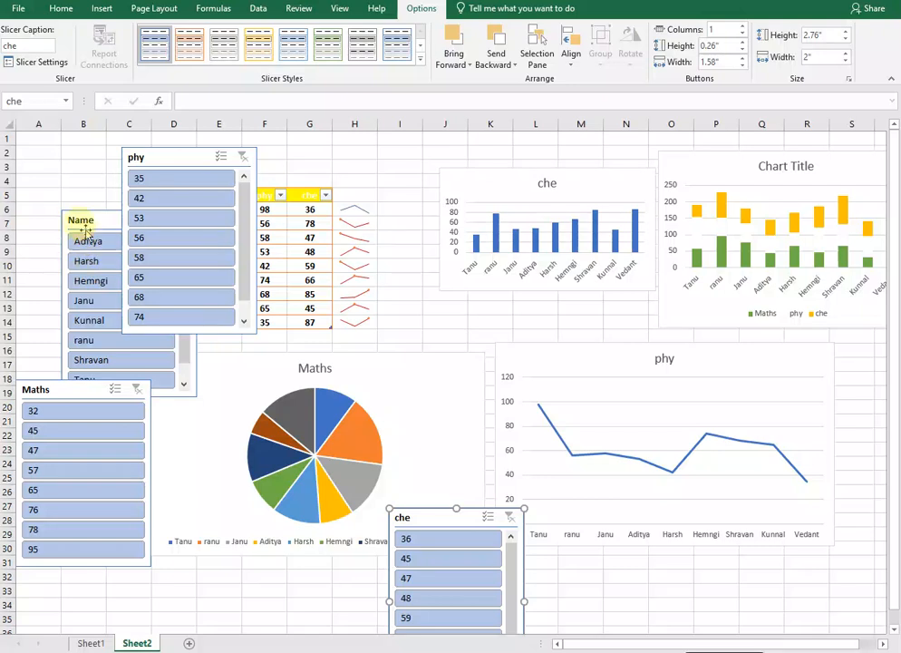
- Filter the table by the third Name entry and by Maths 32, clearing each filter, and move the phy slicer below the pie chart
{"action": "left_click", "coordinate": [88, 283]}
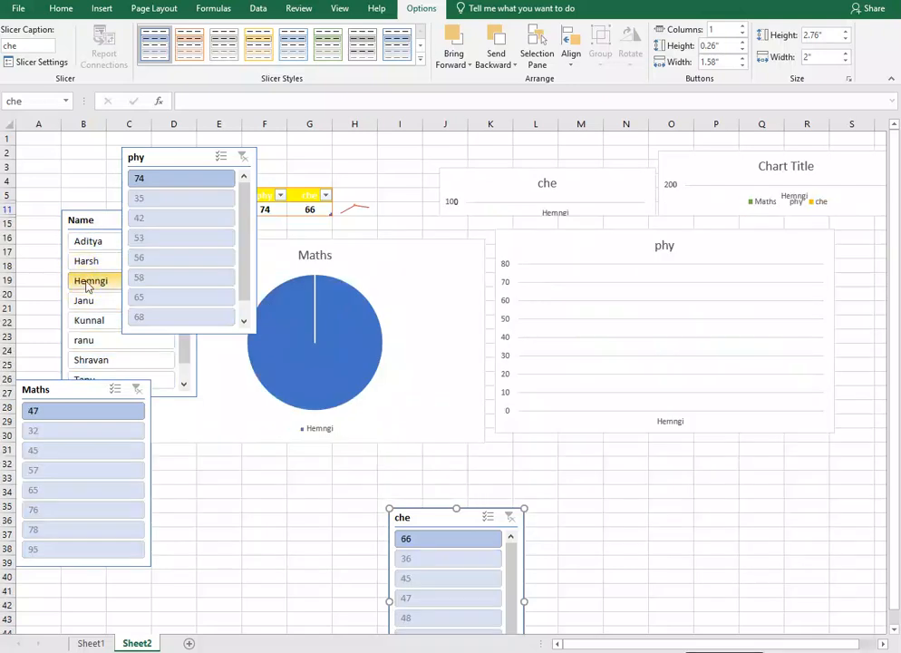
{"action": "left_click_drag", "start_coordinate": [170, 158], "coordinate": [300, 553]}
{"action": "left_click", "coordinate": [183, 221]}
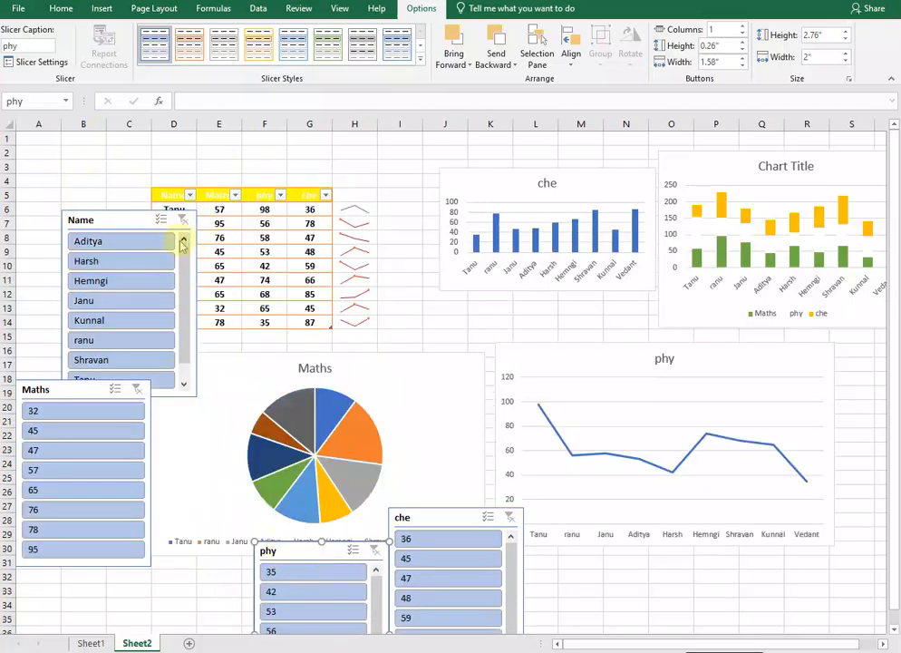
{"action": "left_click", "coordinate": [95, 414]}
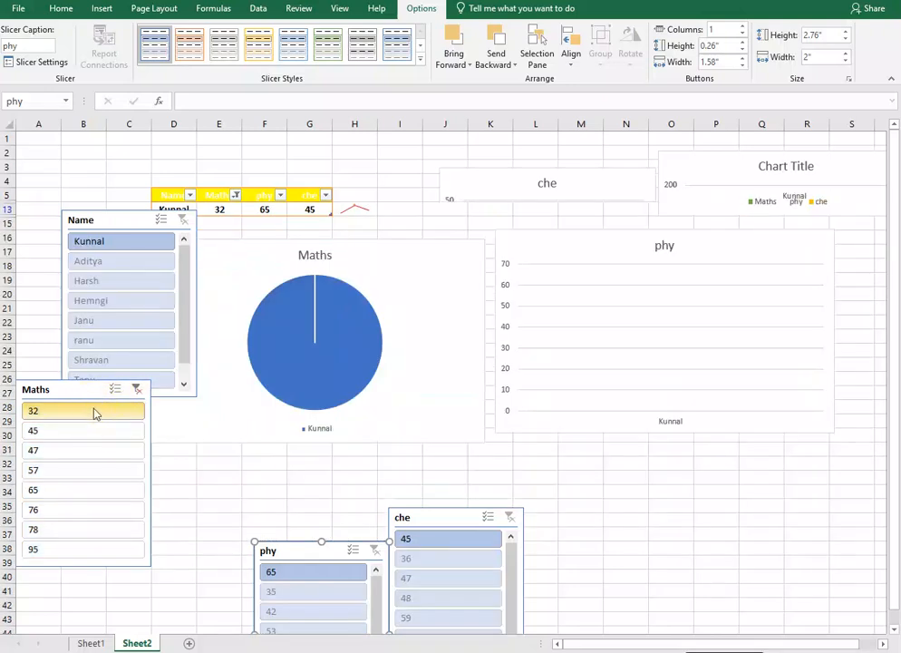
{"action": "left_click", "coordinate": [136, 390]}
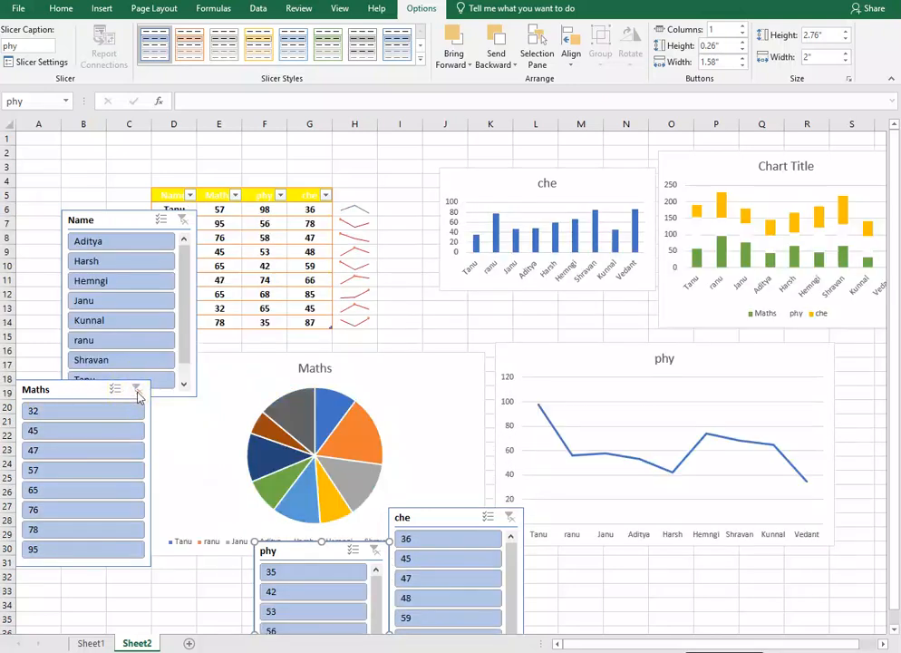
- Stack the Name slicer beside the table with the Maths slicer beneath it, and shift the phy slicer slightly toward them
{"action": "left_click_drag", "start_coordinate": [133, 221], "coordinate": [93, 156]}
{"action": "left_click_drag", "start_coordinate": [72, 393], "coordinate": [77, 344]}
{"action": "left_click_drag", "start_coordinate": [270, 552], "coordinate": [247, 535]}
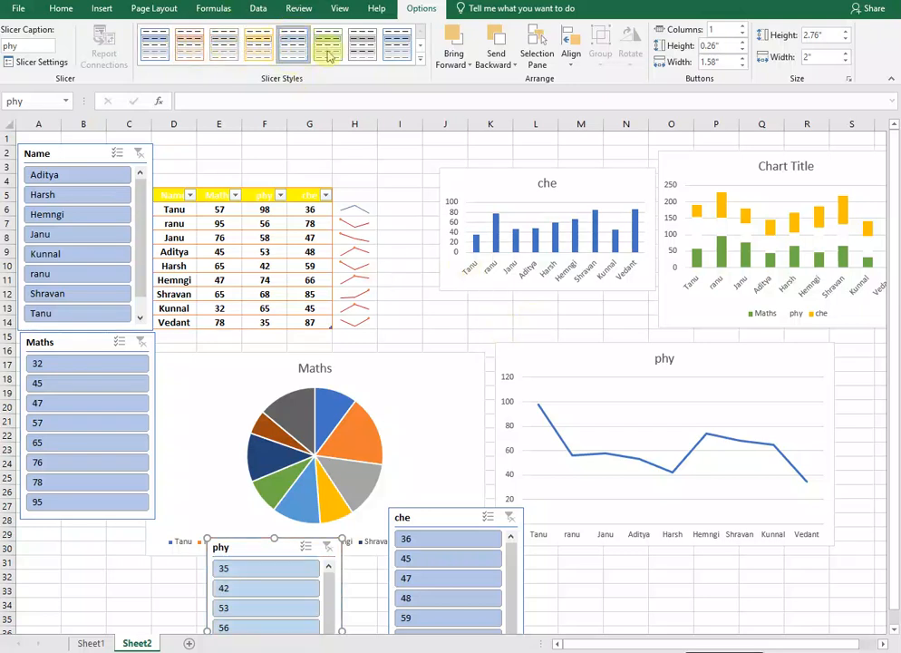
{"action": "left_click", "coordinate": [396, 193]}
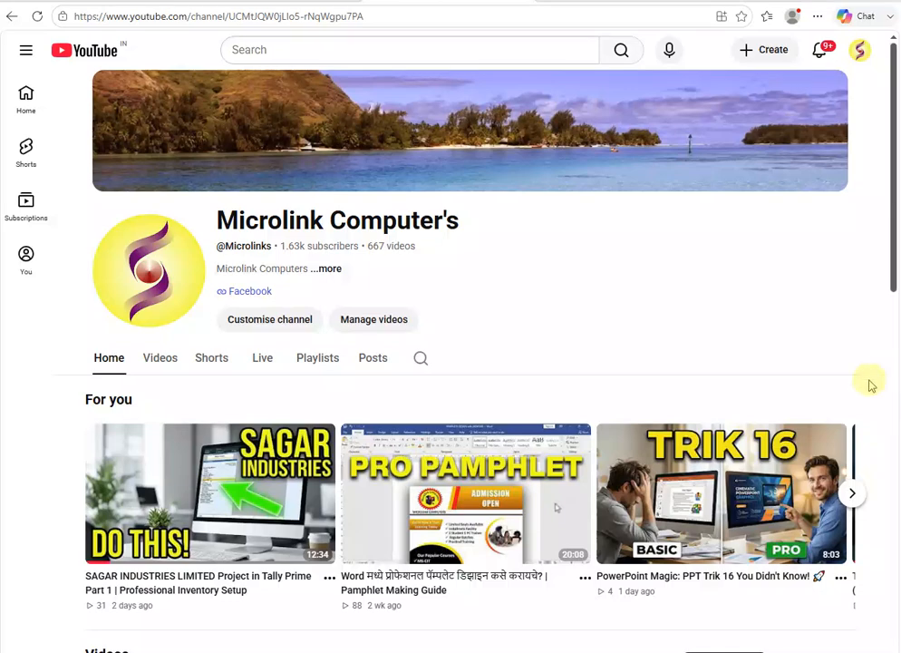
- Browse the For you videos on the Microlink Computer's YouTube channel and view the channel's description details
{"action": "left_click", "coordinate": [854, 494]}
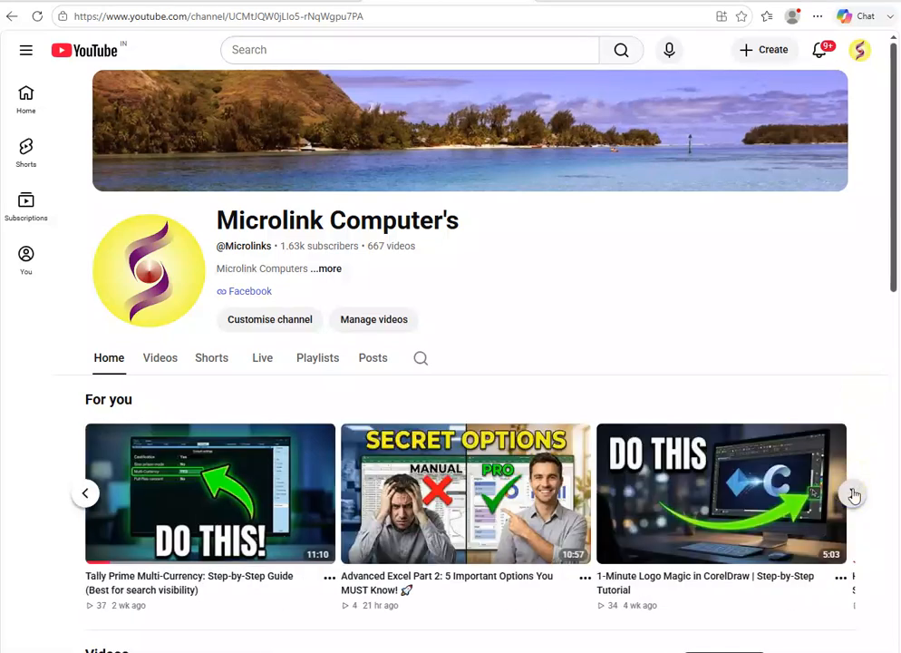
{"action": "left_click", "coordinate": [854, 495]}
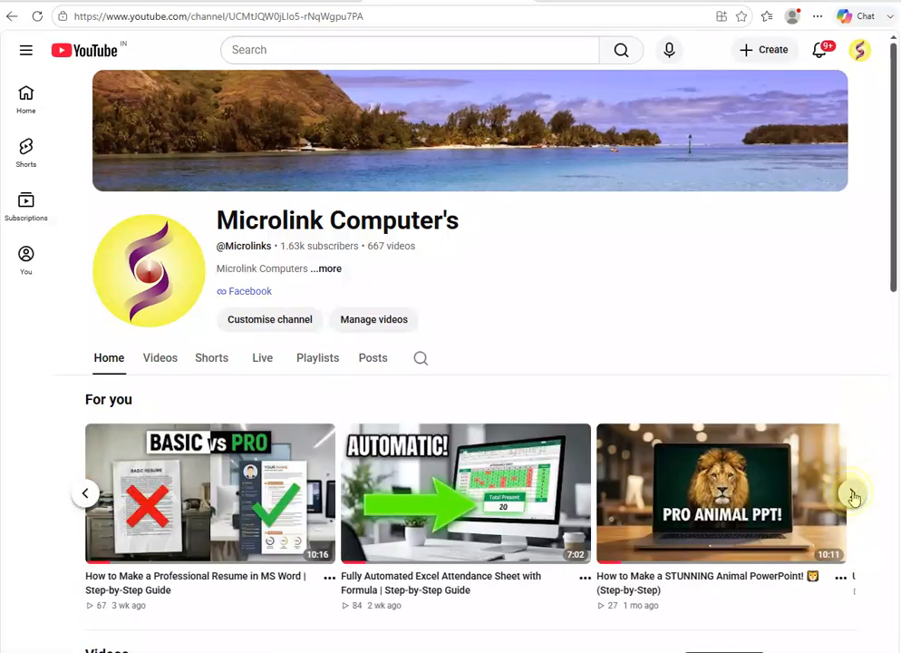
{"action": "left_click", "coordinate": [854, 496]}
{"action": "left_click", "coordinate": [854, 496]}
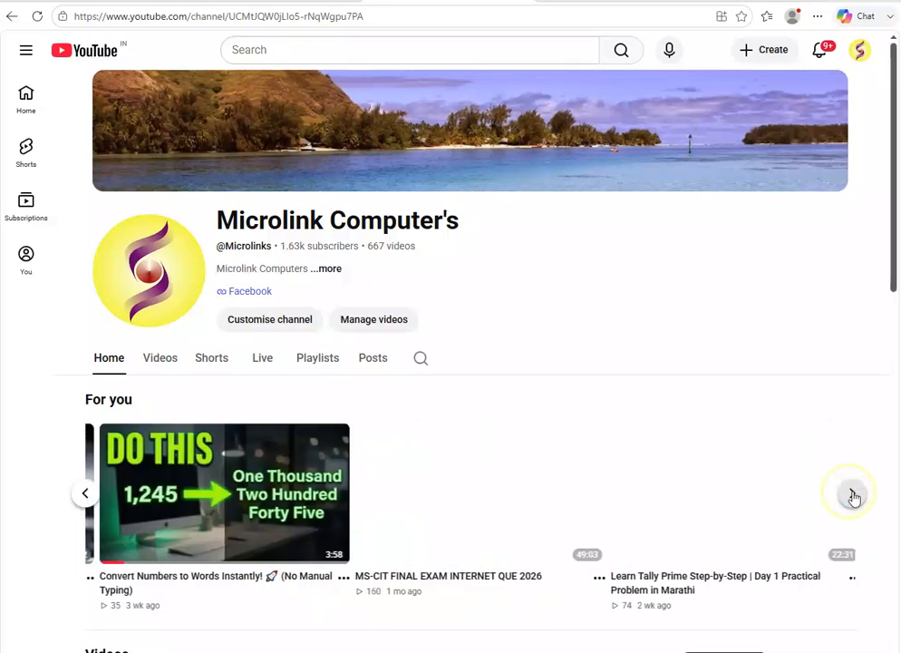
{"action": "left_click", "coordinate": [853, 495]}
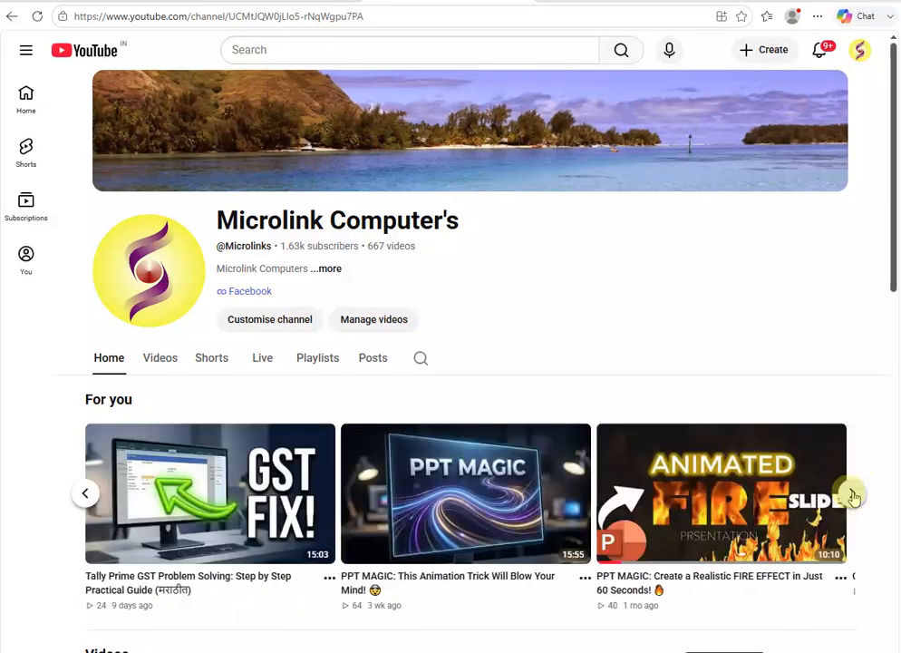
{"action": "left_click", "coordinate": [853, 496]}
{"action": "left_click", "coordinate": [854, 496]}
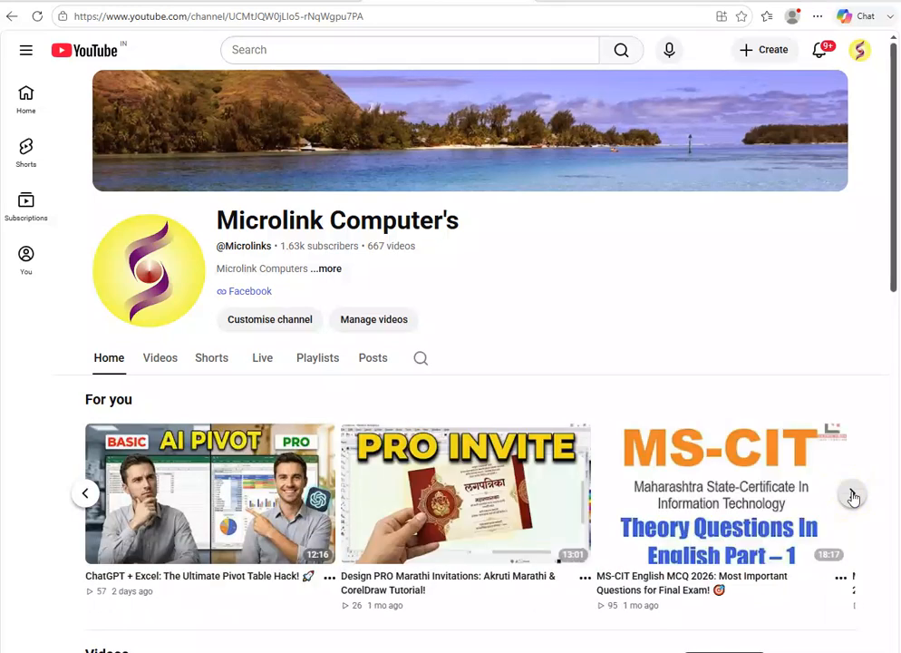
{"action": "left_click", "coordinate": [853, 496]}
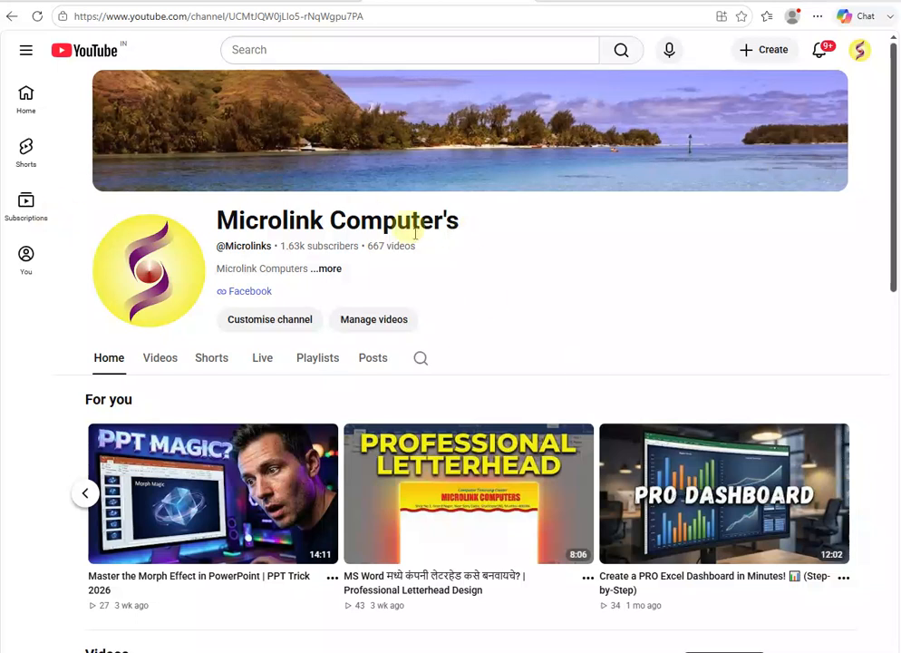
{"action": "left_click", "coordinate": [331, 271]}
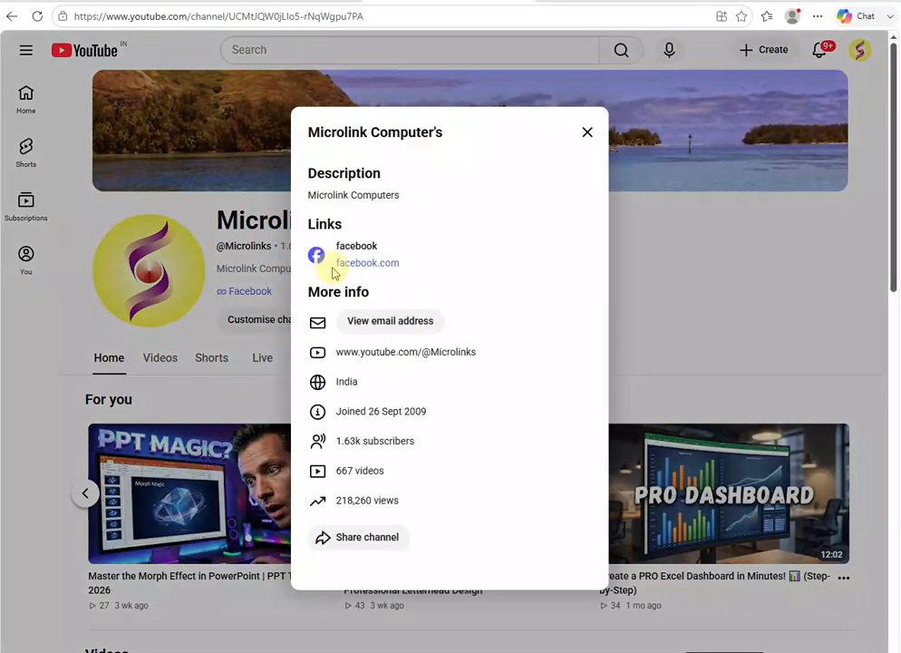
{"action": "left_click", "coordinate": [586, 134]}
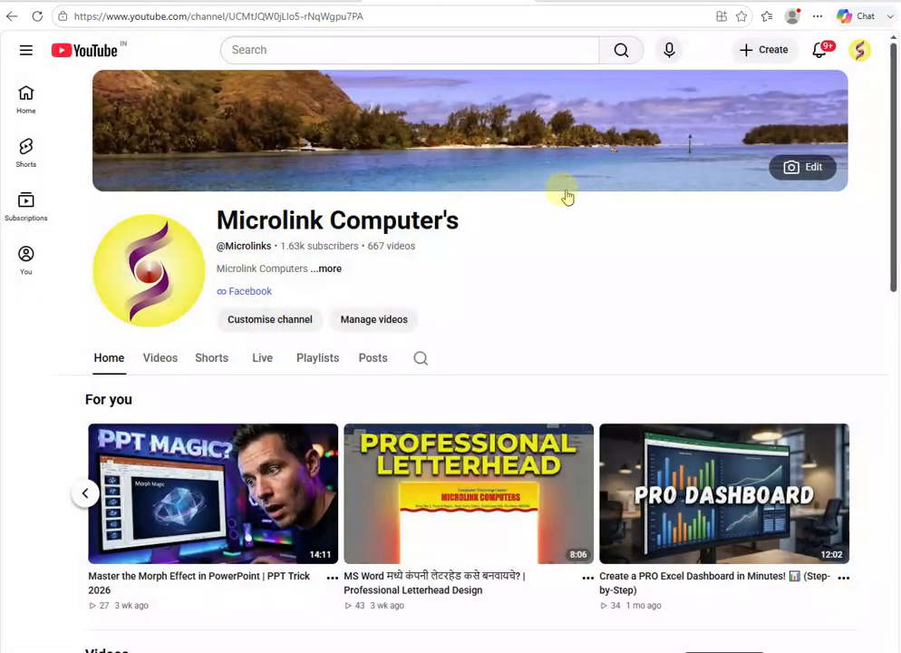